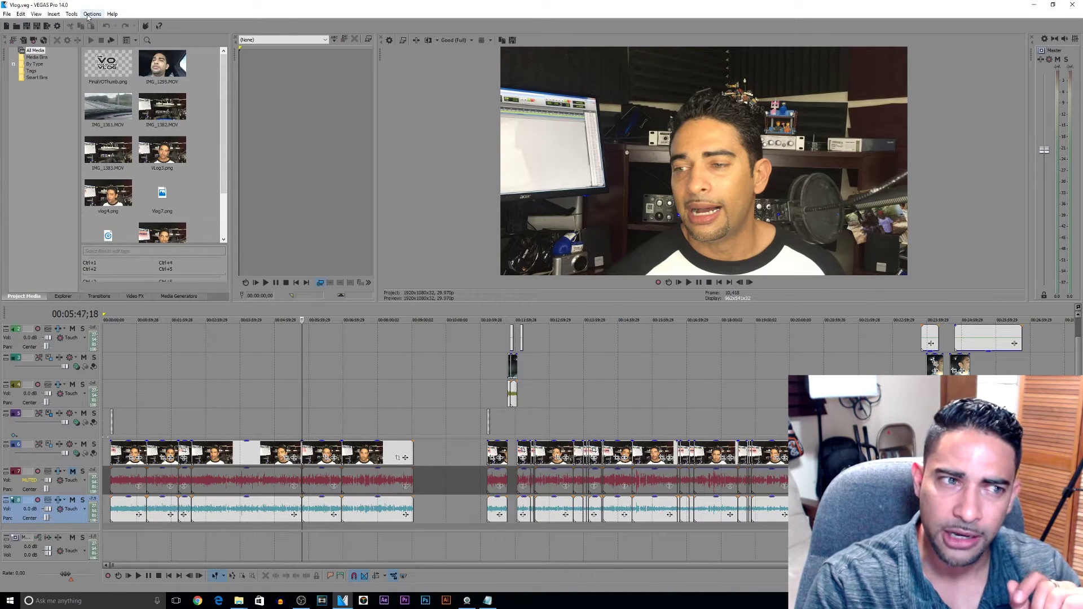
Step: In Audio preferences, set C:\Program Files (x86)\Audacity\audacity.exe as the preferred audio editor
{"action": "left_click", "coordinate": [87, 17]}
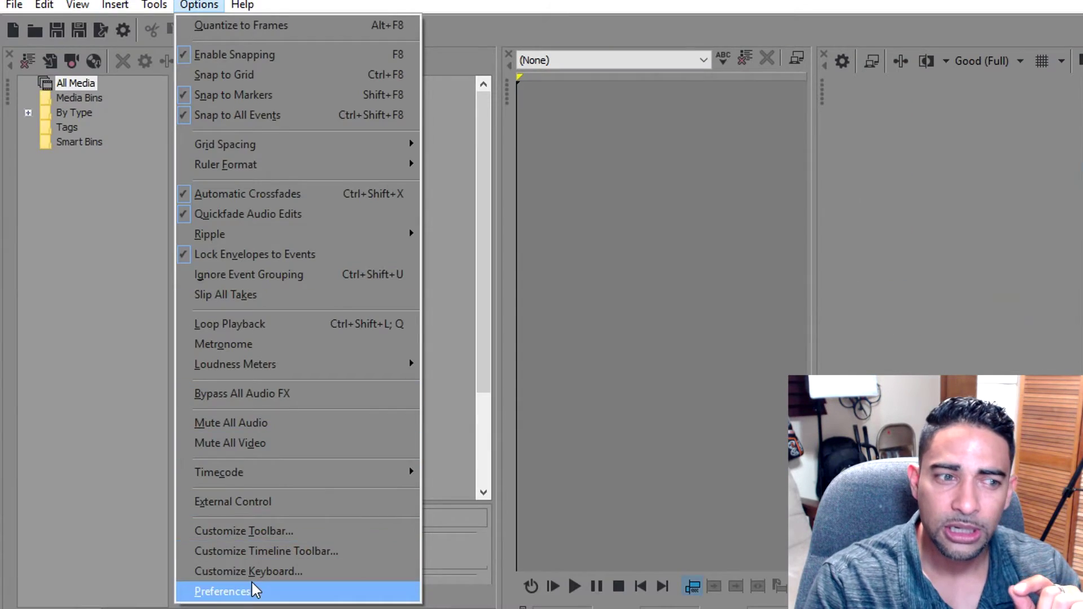
{"action": "left_click", "coordinate": [120, 286]}
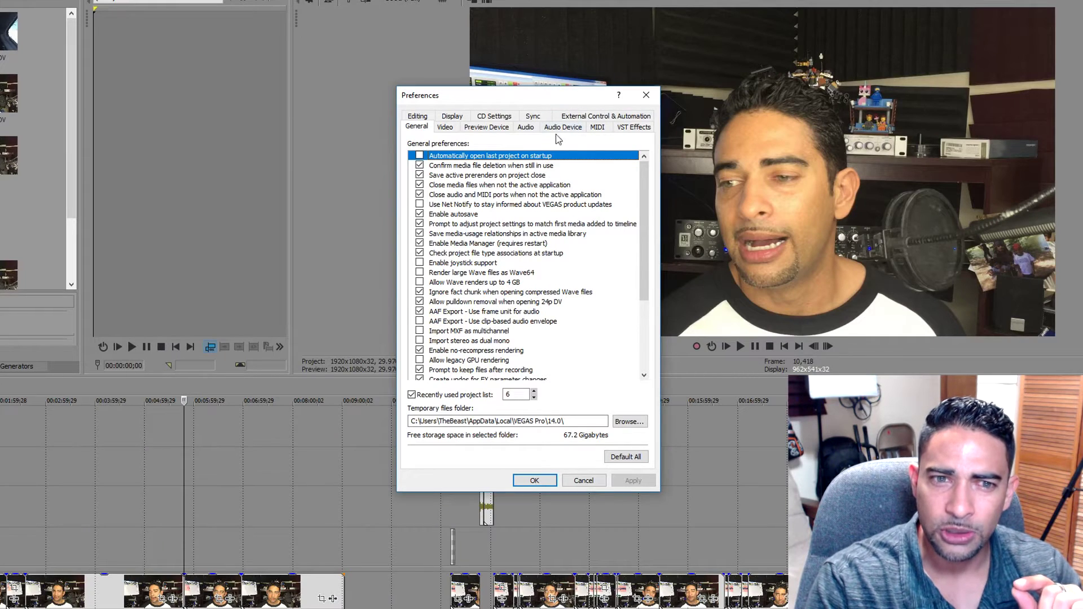
{"action": "left_click", "coordinate": [527, 127]}
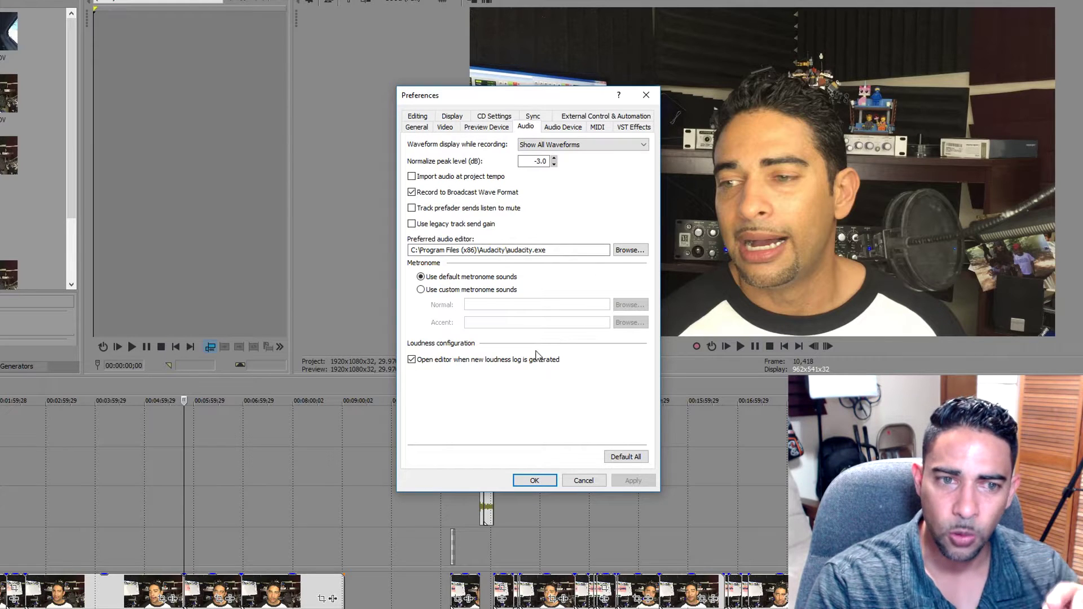
{"action": "left_click", "coordinate": [627, 250]}
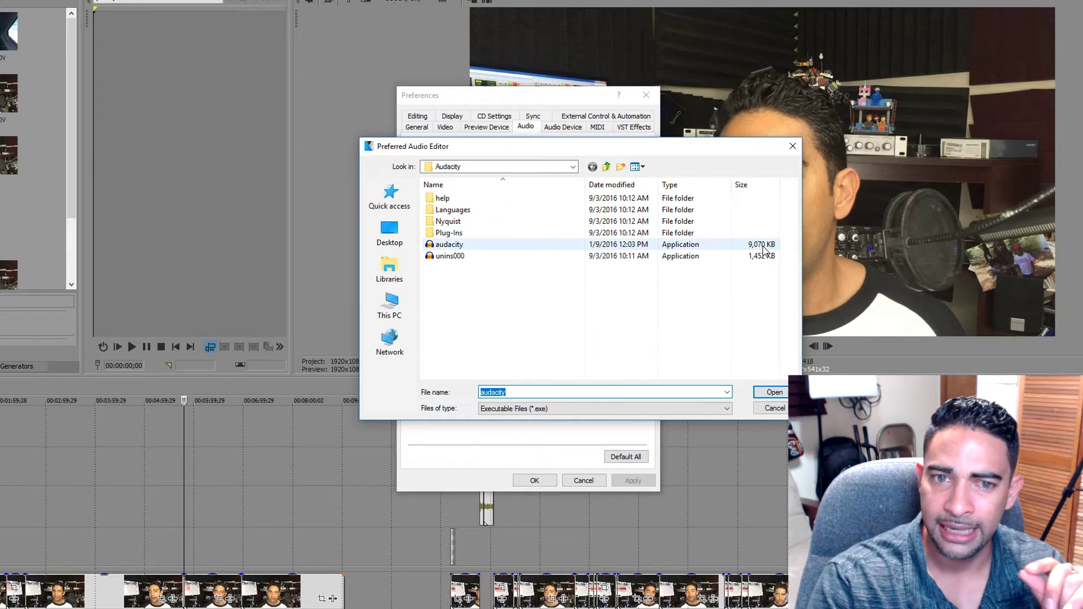
{"action": "left_click", "coordinate": [773, 394]}
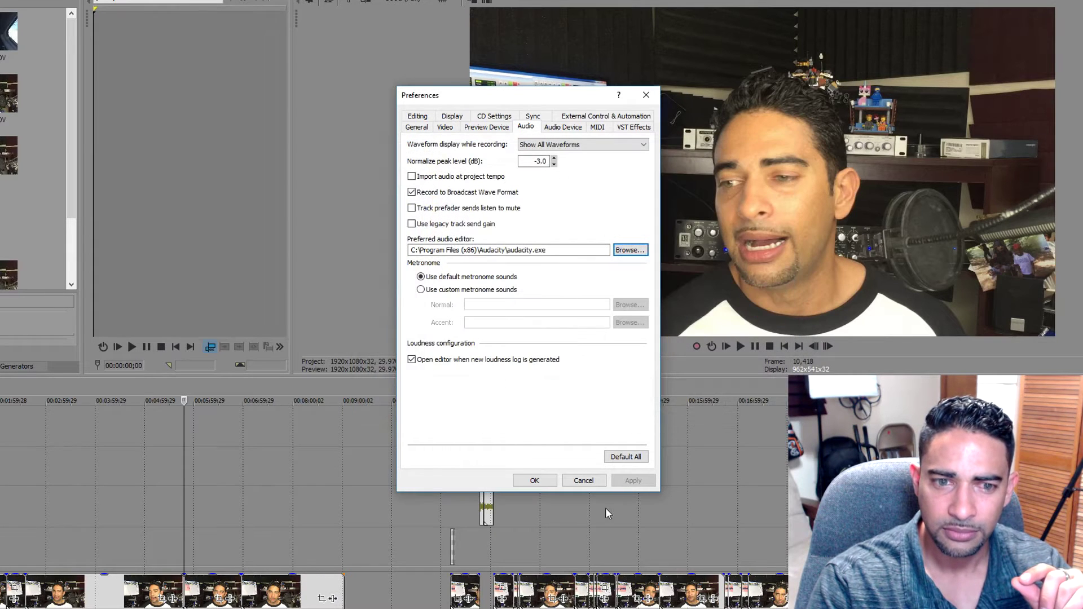
{"action": "left_click", "coordinate": [533, 481]}
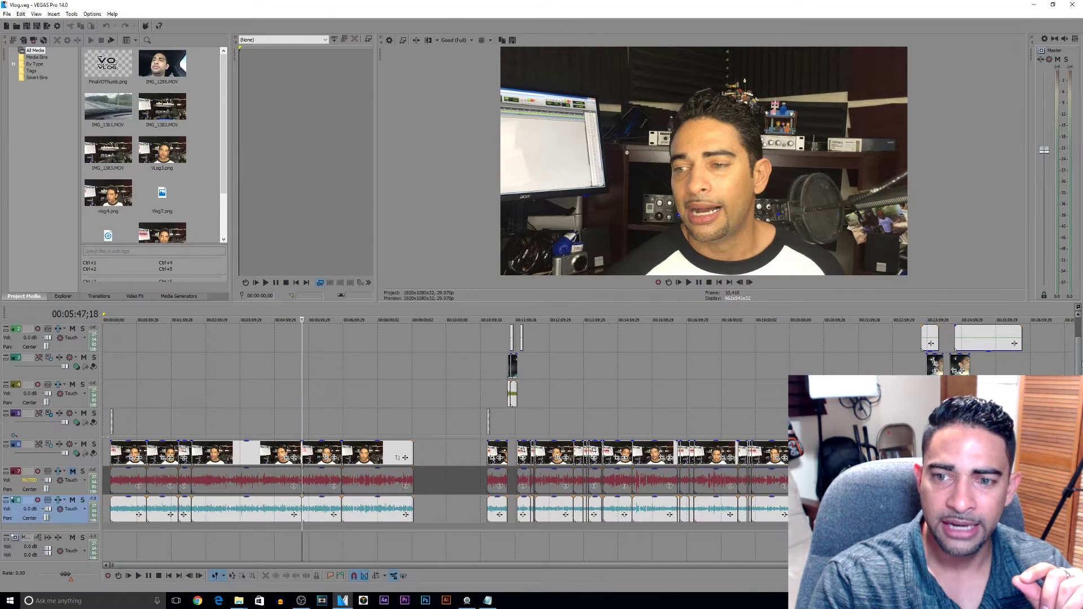
Step: Select the short voice clip around 6:06 and preview the timeline from 5:47;18
{"action": "scroll", "coordinate": [1079, 366], "scroll_direction": "down", "scroll_amount": 1}
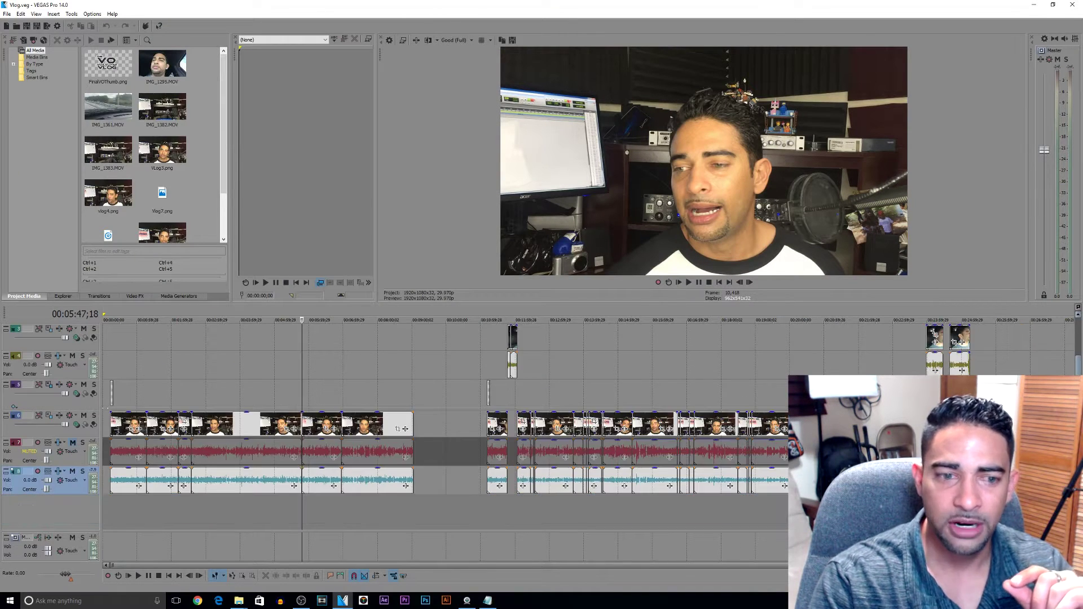
{"action": "left_click", "coordinate": [320, 481]}
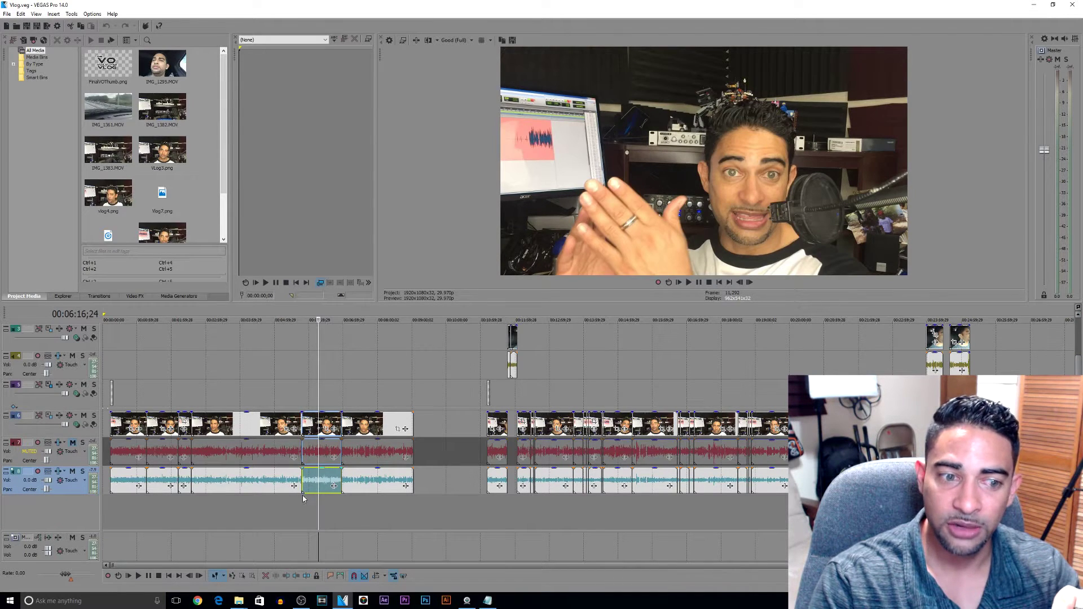
{"action": "left_click", "coordinate": [303, 496]}
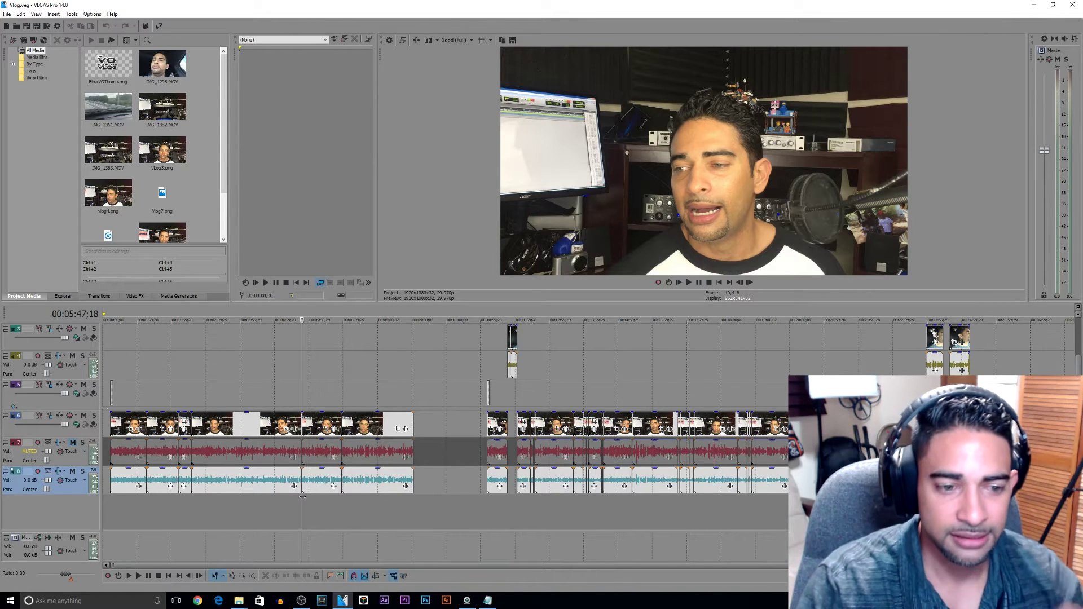
{"action": "left_click", "coordinate": [312, 485]}
{"action": "key", "text": "space"}
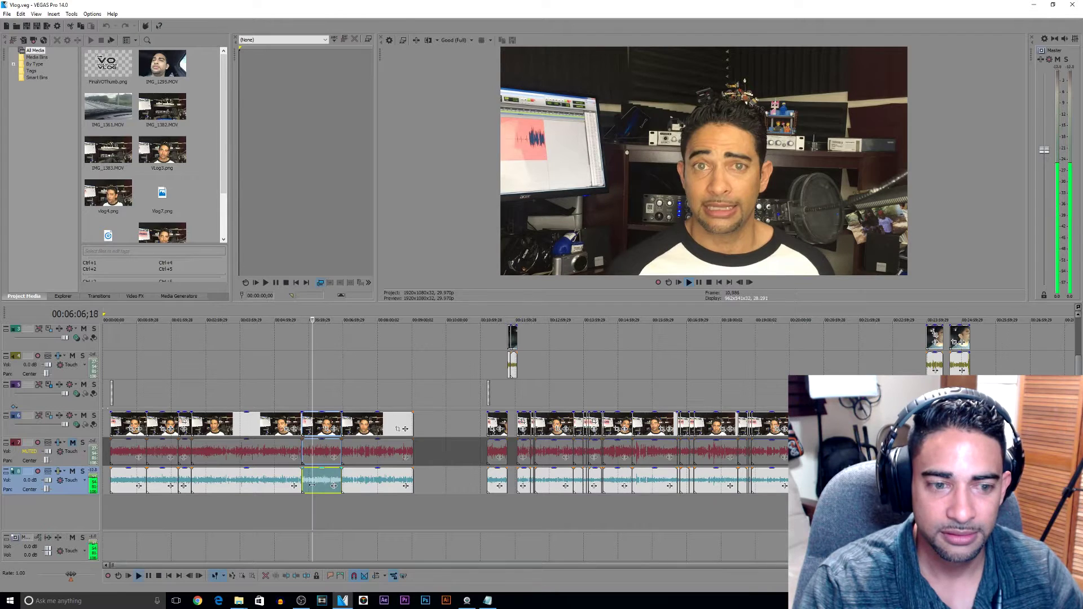
{"action": "left_click", "coordinate": [303, 500]}
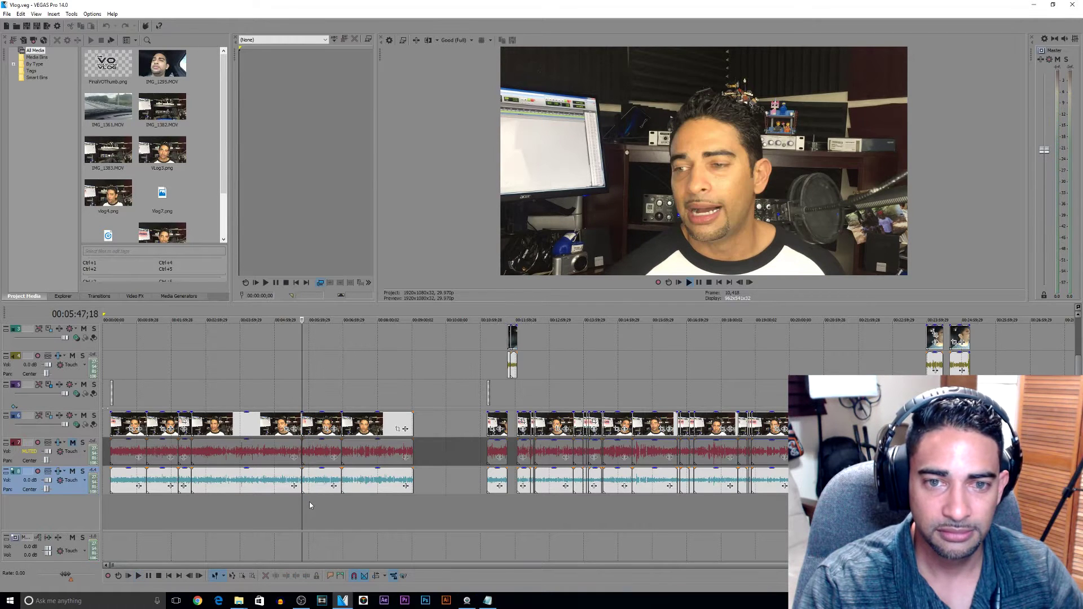
{"action": "key", "text": "space"}
{"action": "key", "text": "space"}
Step: Open a copy of the clip in Audacity, reading the file directly, then minimize Audacity
{"action": "right_click", "coordinate": [313, 483]}
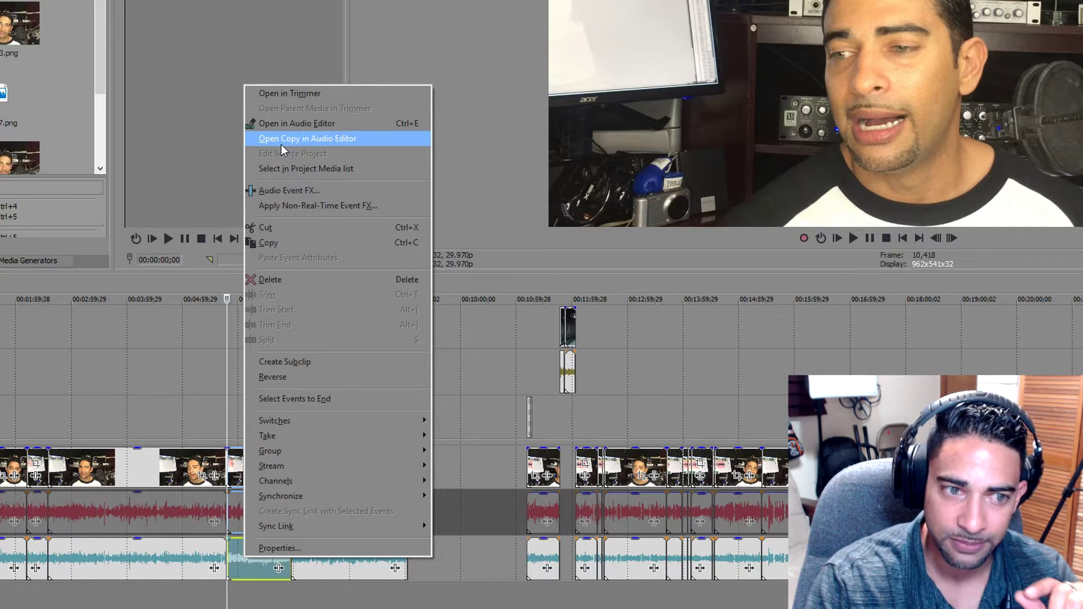
{"action": "left_click", "coordinate": [287, 141]}
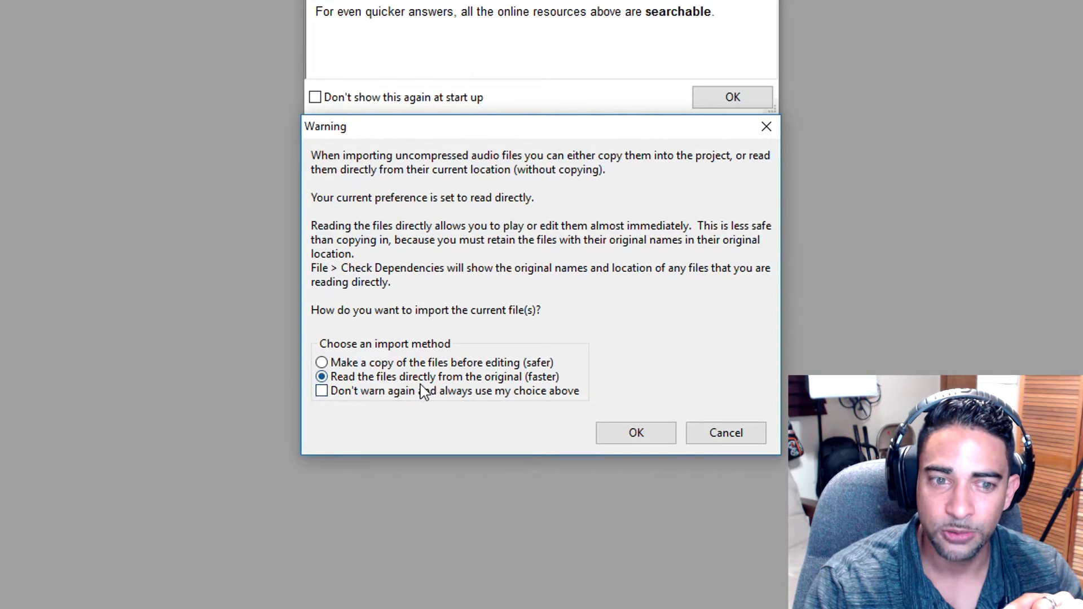
{"action": "left_click", "coordinate": [636, 433]}
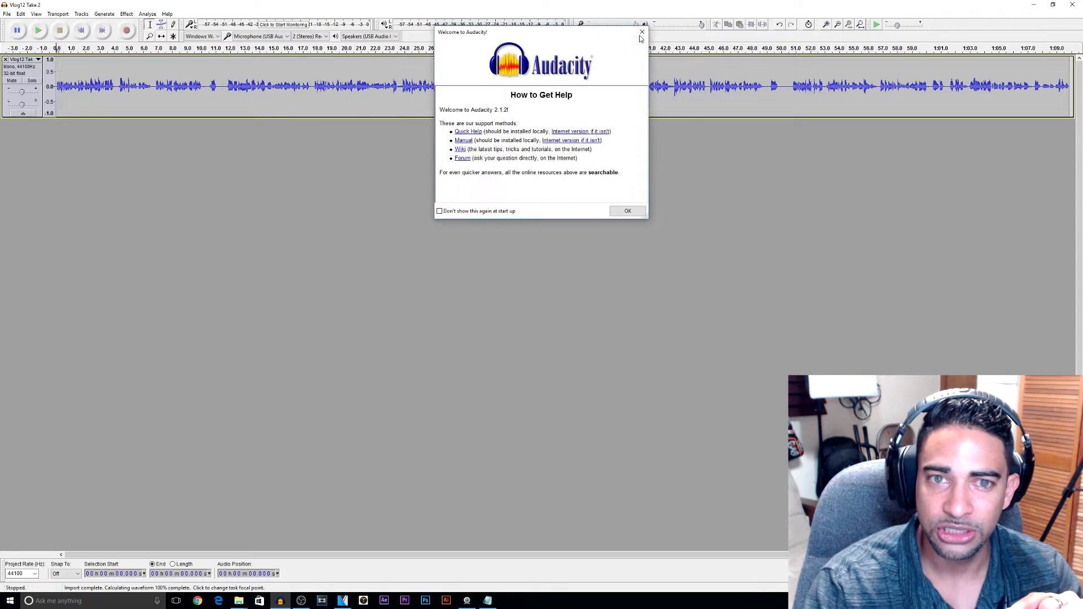
{"action": "left_click", "coordinate": [642, 32]}
{"action": "left_click", "coordinate": [1036, 7]}
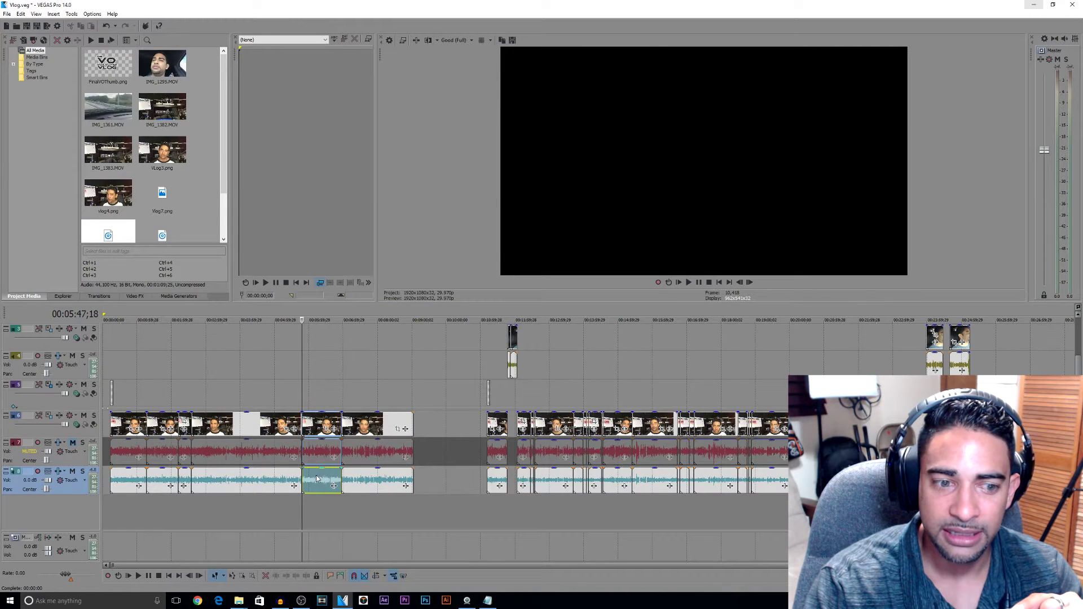
Step: Dismiss the clip's menu, scroll Project Media to Vlog12 Take 2.wav, and bring Audacity forward
{"action": "right_click", "coordinate": [318, 476]}
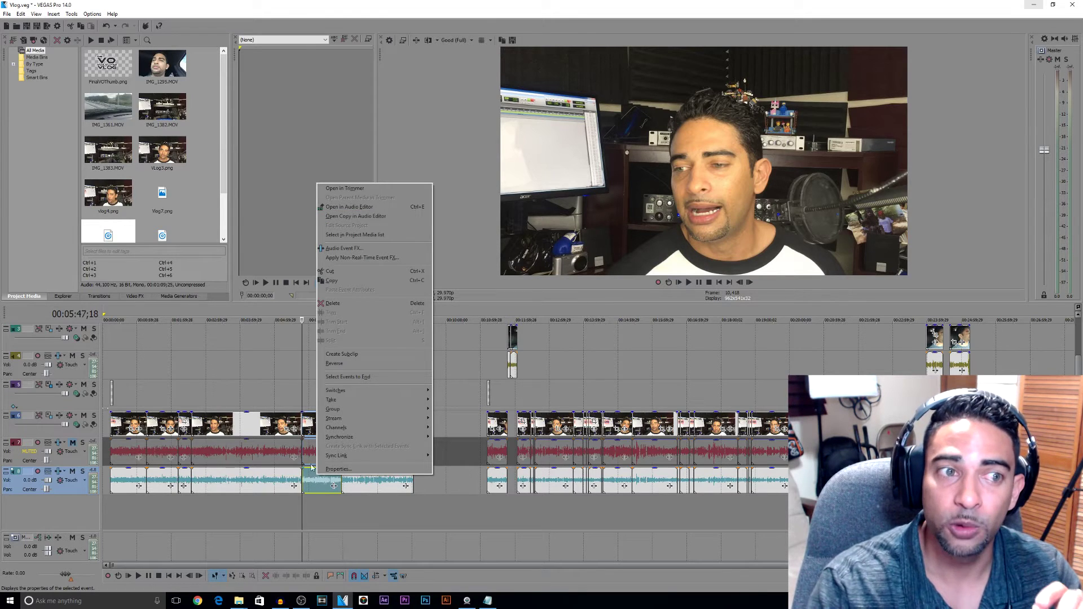
{"action": "left_click", "coordinate": [220, 180]}
{"action": "scroll", "coordinate": [222, 187], "scroll_direction": "down", "scroll_amount": 1}
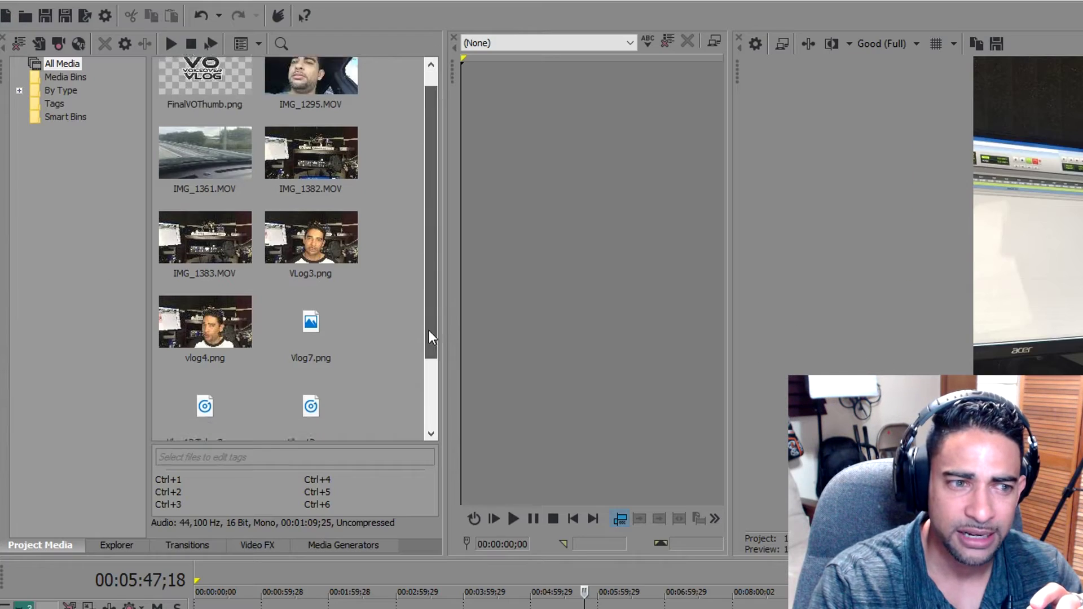
{"action": "left_click_drag", "start_coordinate": [429, 338], "coordinate": [423, 422]}
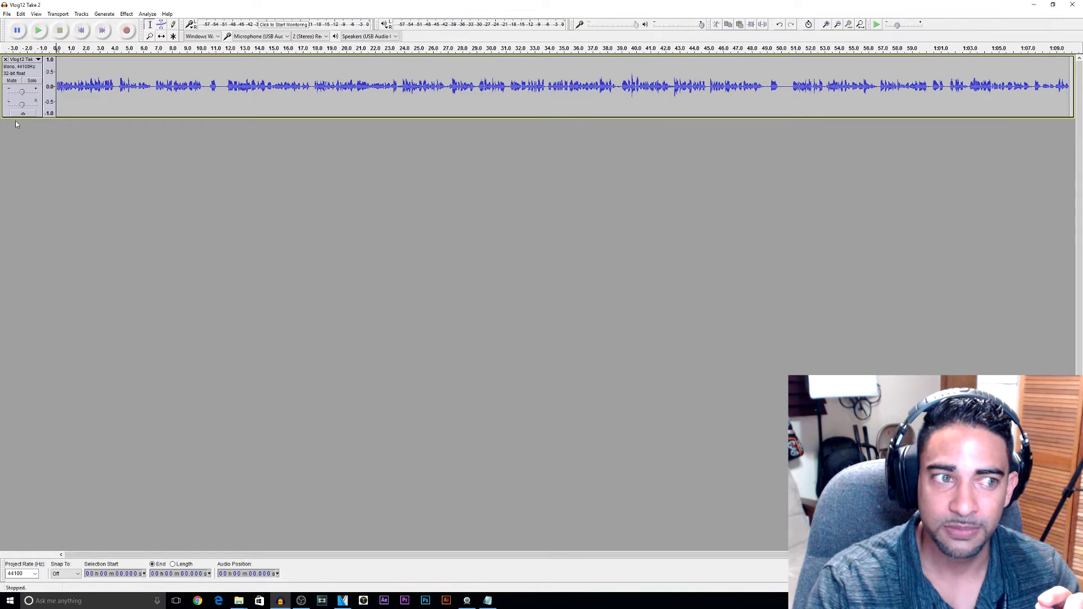
Step: Make the Audacity track much taller and briefly play the whole selected recording
{"action": "left_click_drag", "start_coordinate": [32, 117], "coordinate": [23, 322]}
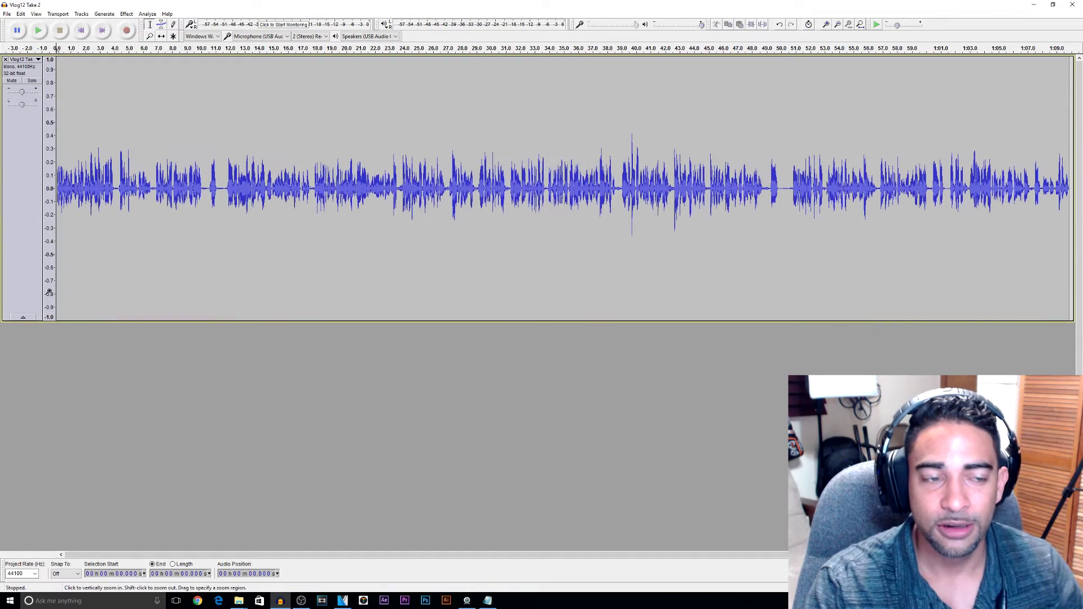
{"action": "left_click", "coordinate": [228, 235]}
{"action": "key", "text": "ctrl+a"}
{"action": "key", "text": "space"}
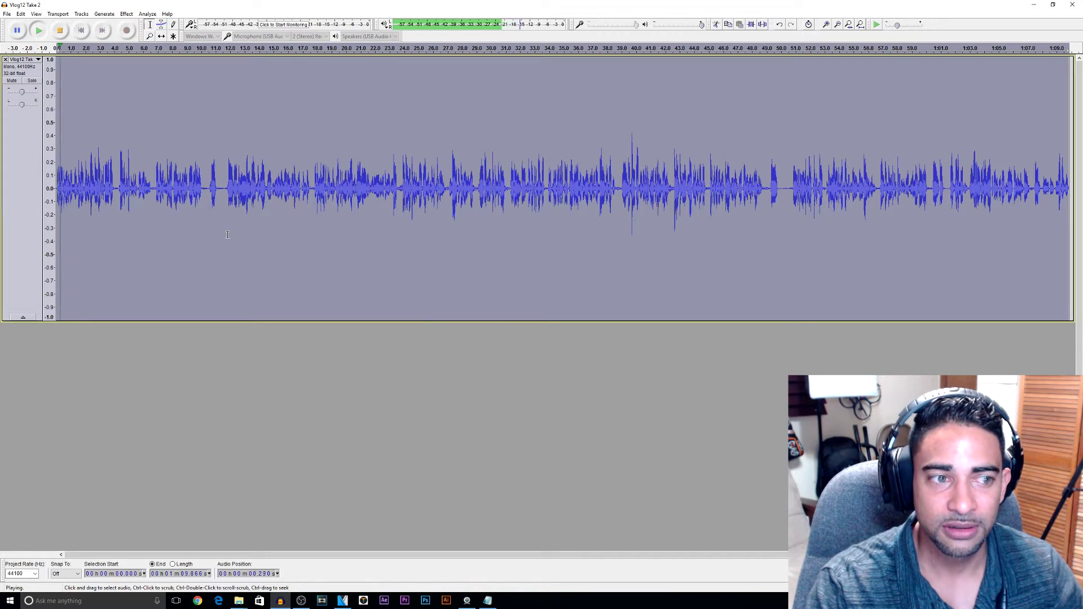
{"action": "key", "text": "space"}
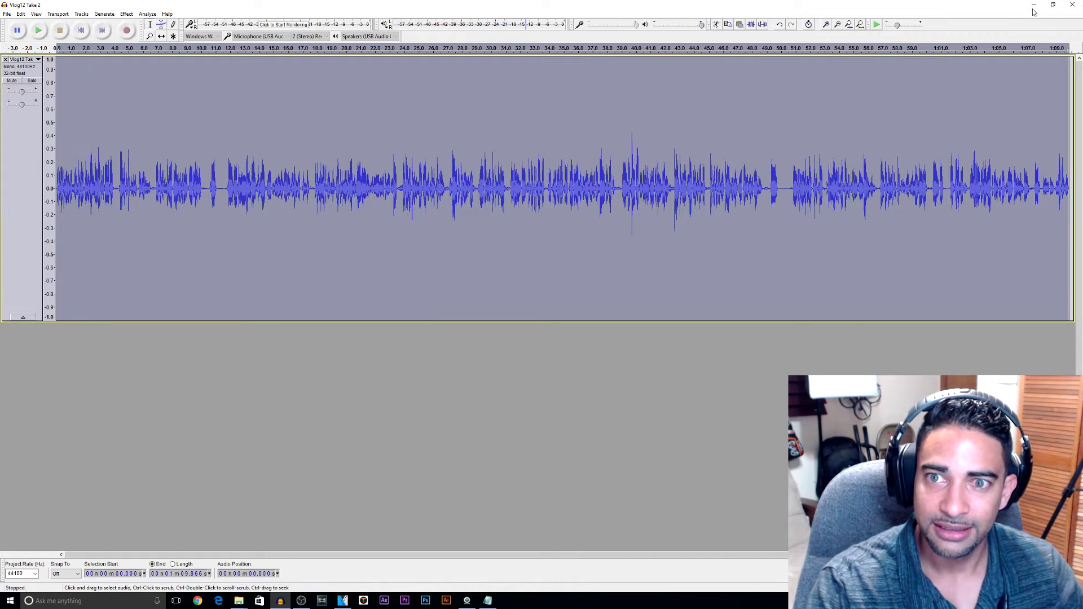
Step: In VEGAS Pro, clear the clip selection and preview the timeline from 5:47;18
{"action": "left_click", "coordinate": [343, 601]}
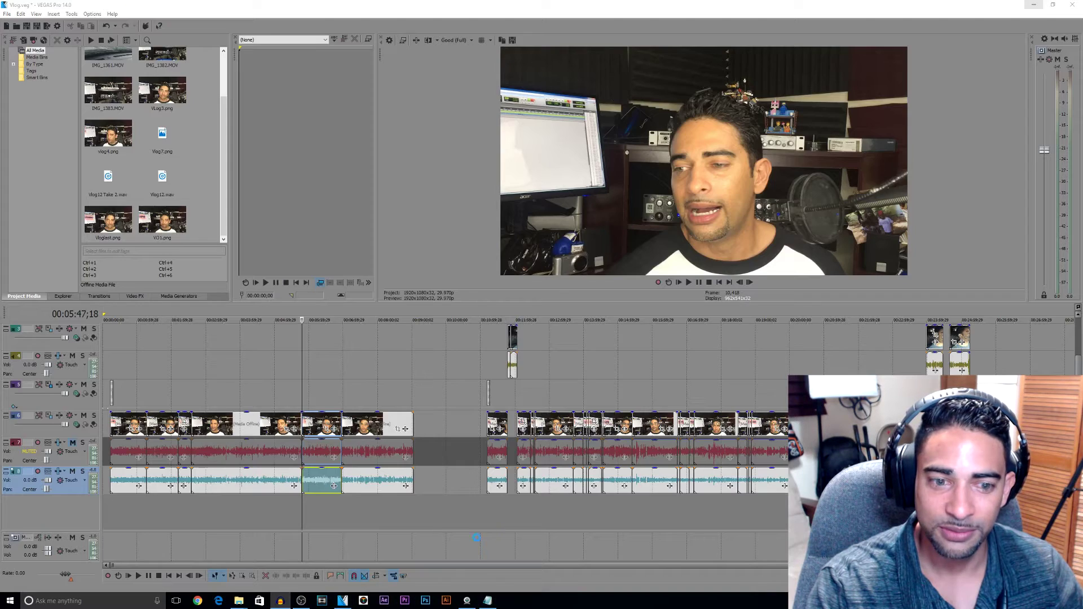
{"action": "left_click", "coordinate": [305, 505]}
{"action": "key", "text": "space"}
{"action": "key", "text": "space"}
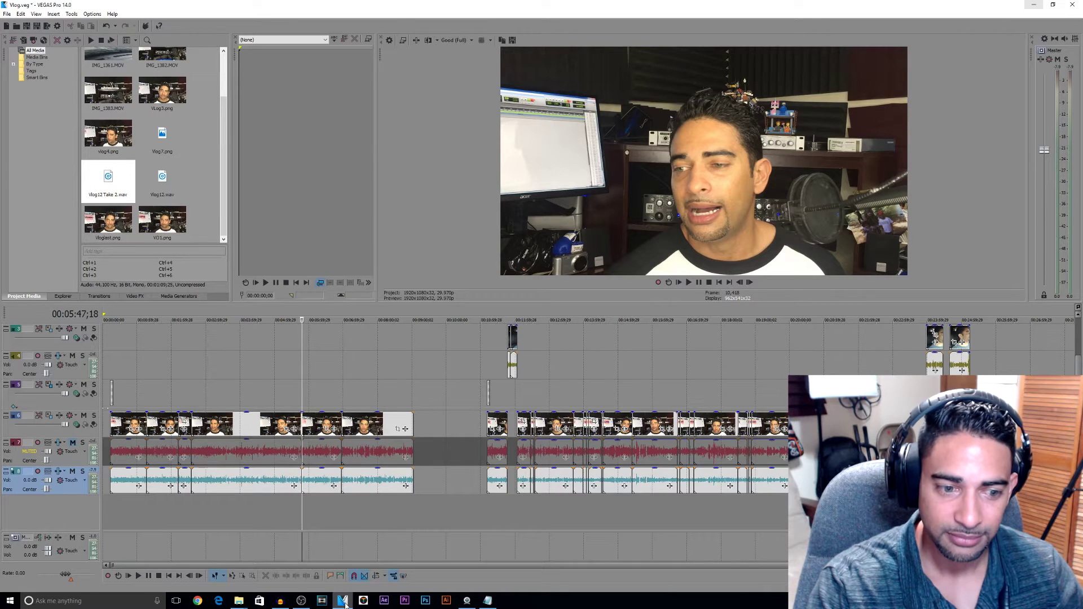
Step: Back in Audacity, audition the track from 26.4 s, then select the entire track
{"action": "mouse_move", "coordinate": [345, 604]}
{"action": "left_click", "coordinate": [280, 601]}
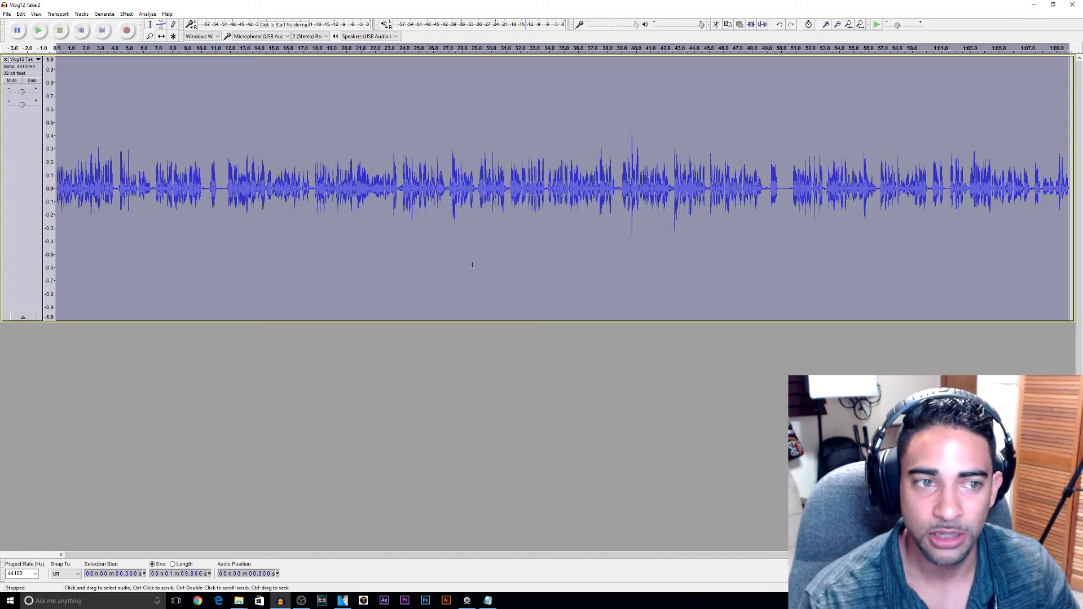
{"action": "left_click", "coordinate": [439, 183]}
{"action": "key", "text": "space"}
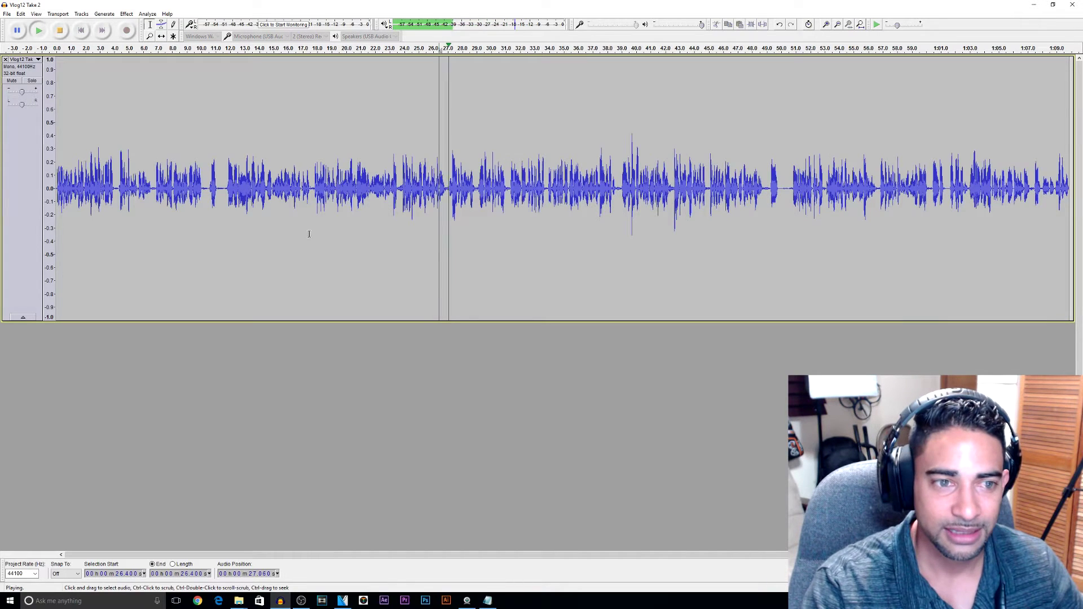
{"action": "left_click", "coordinate": [346, 225]}
{"action": "key", "text": "ctrl+a"}
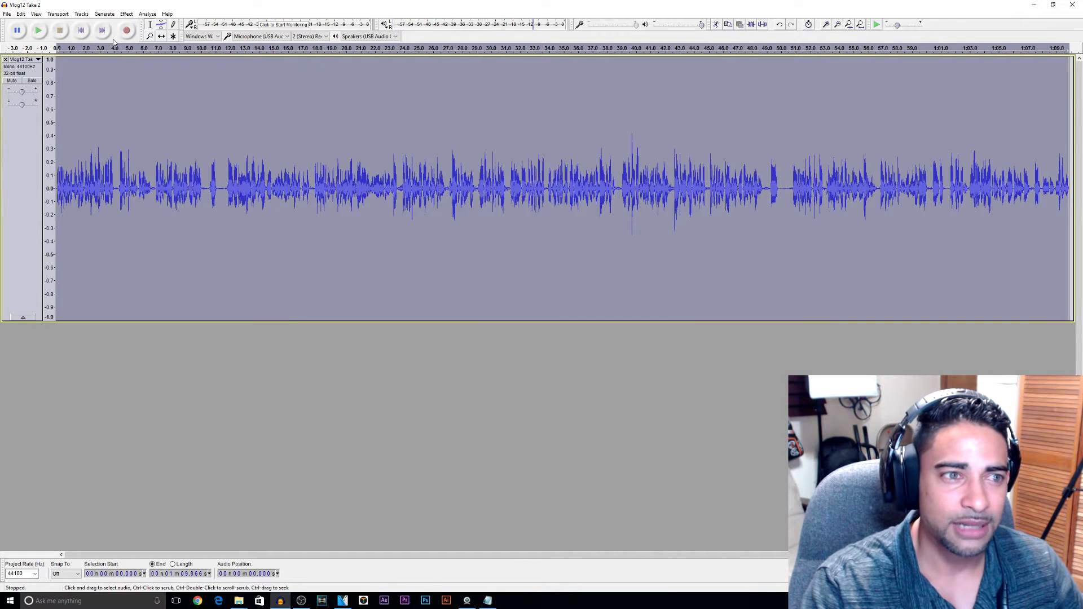
Step: Preview and apply Reverb with Room Size 75% and 10 ms pre-delay to the whole track
{"action": "left_click", "coordinate": [127, 14]}
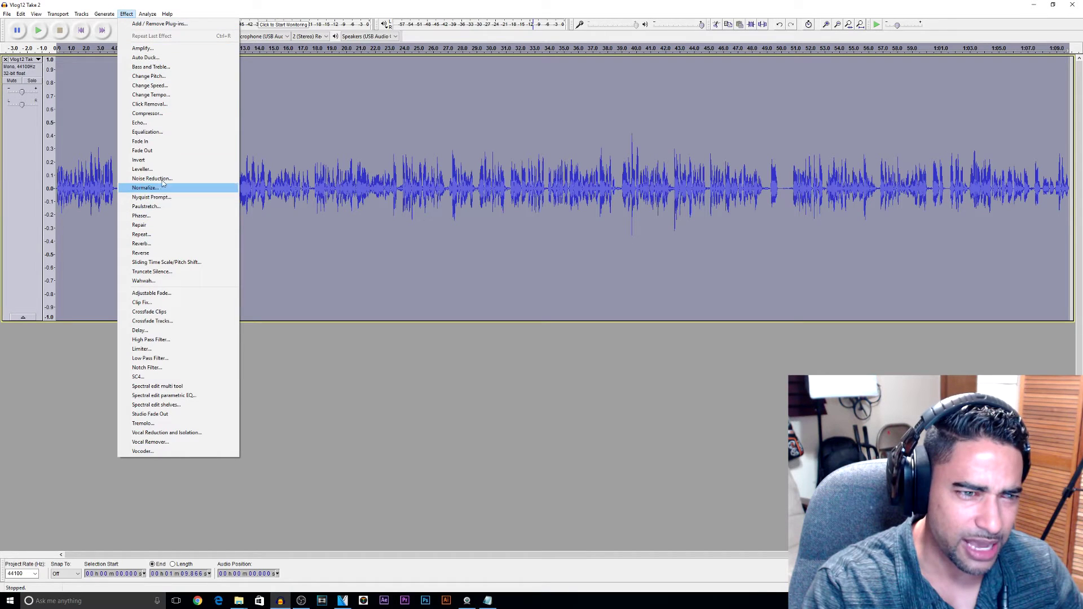
{"action": "left_click", "coordinate": [155, 243]}
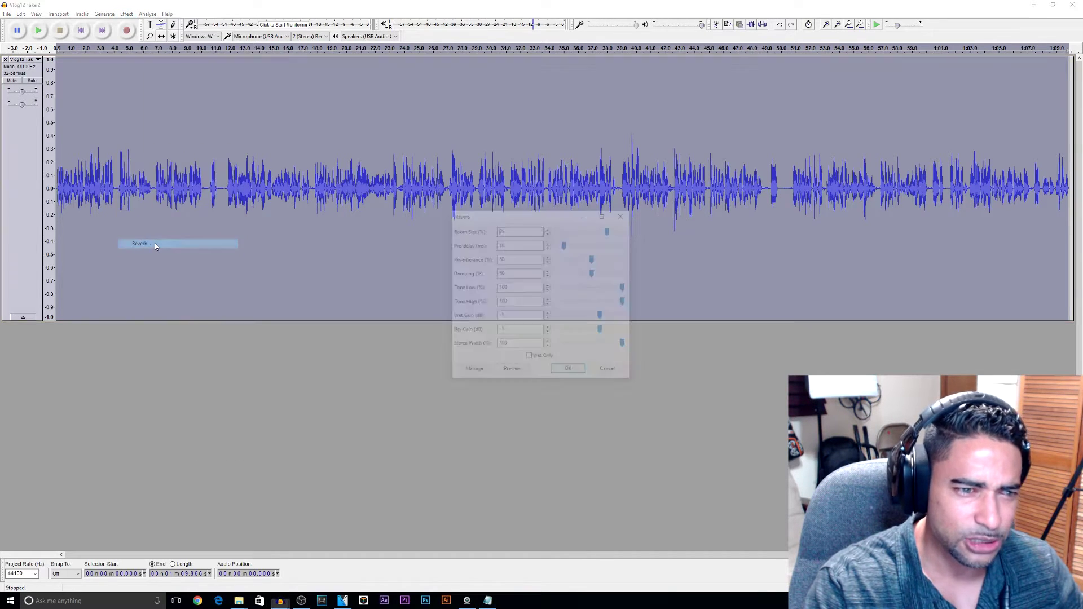
{"action": "left_click", "coordinate": [515, 372]}
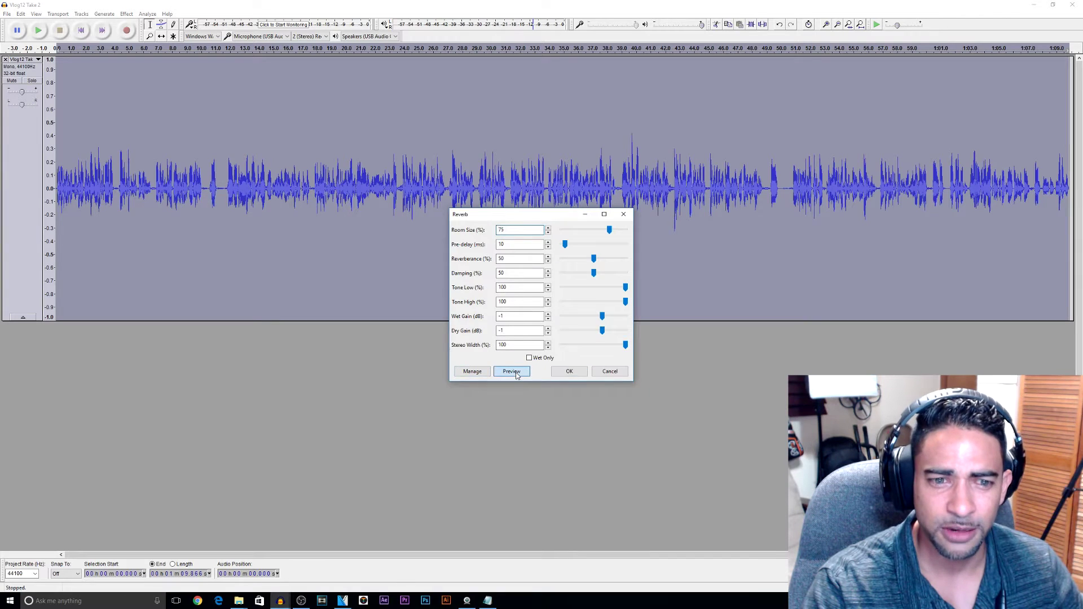
{"action": "left_click", "coordinate": [572, 372]}
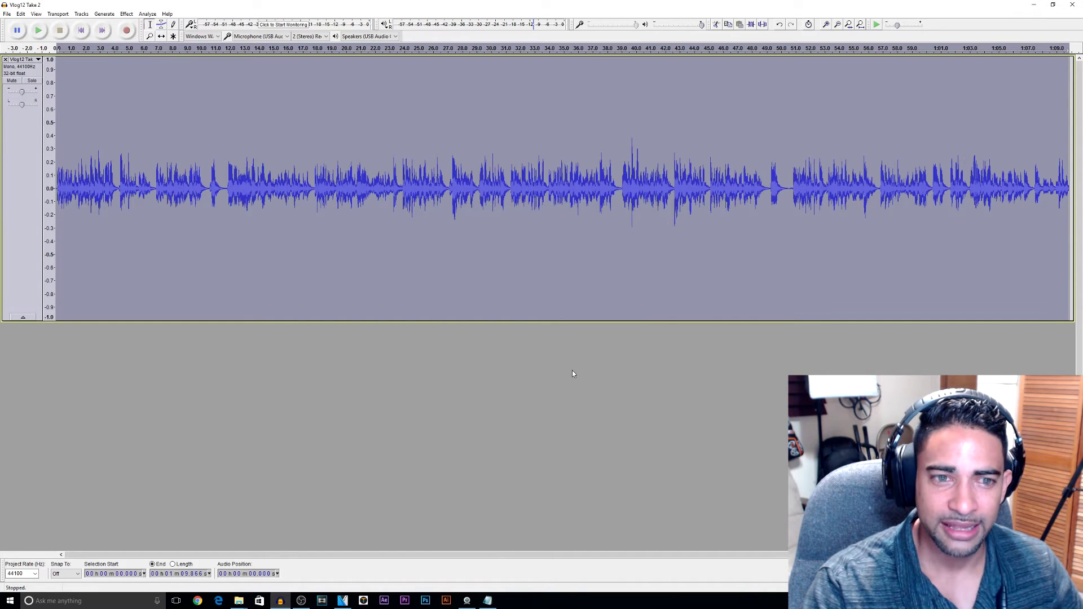
Step: Listen to the reverbed audio from about 27.4 seconds
{"action": "left_click", "coordinate": [455, 166]}
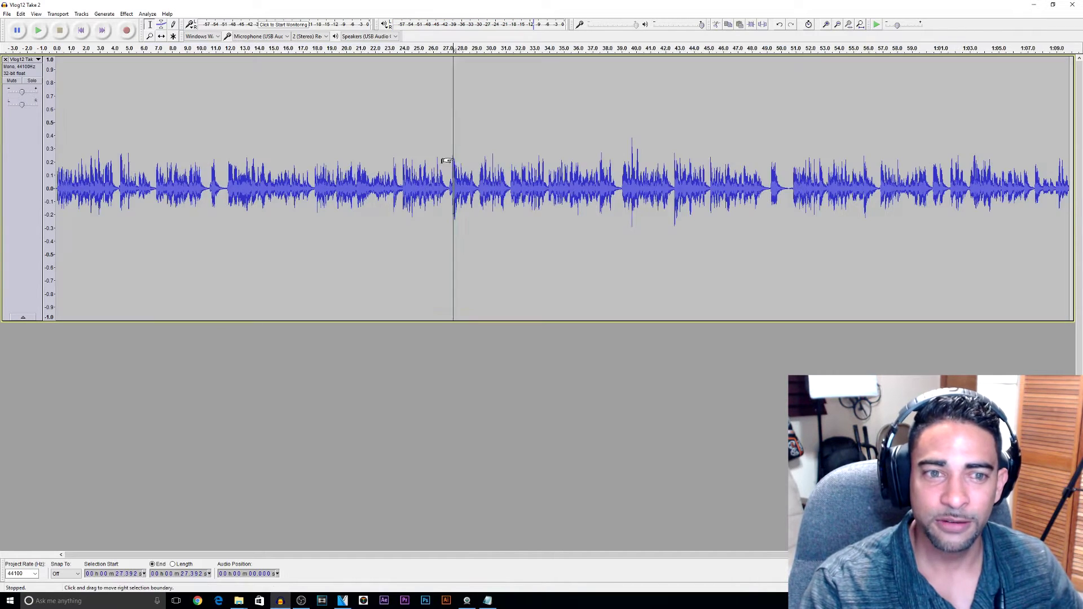
{"action": "key", "text": "space"}
{"action": "key", "text": "space"}
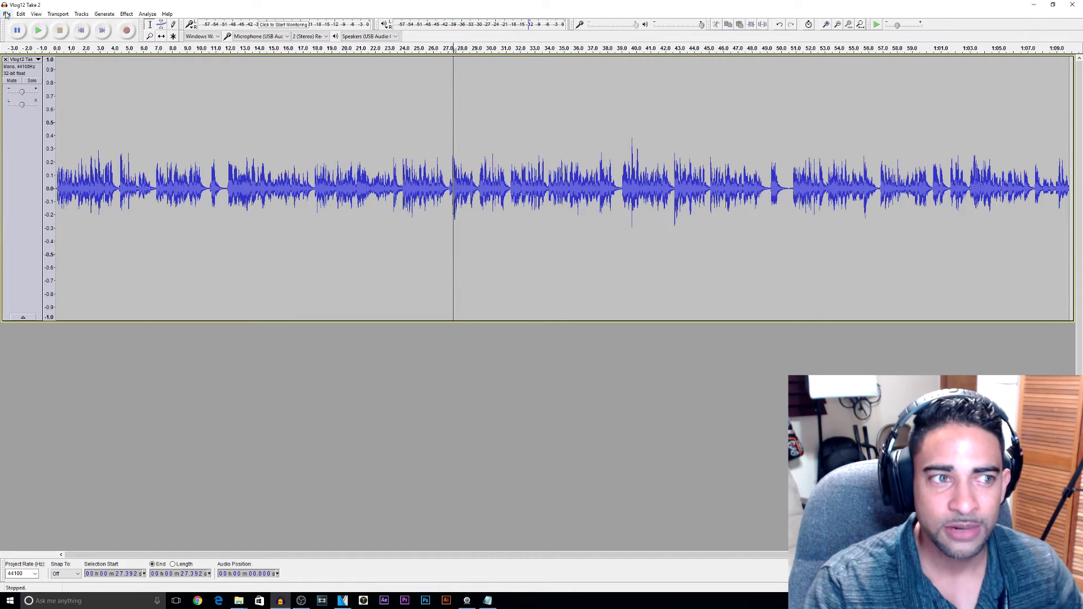
{"action": "left_click", "coordinate": [7, 15]}
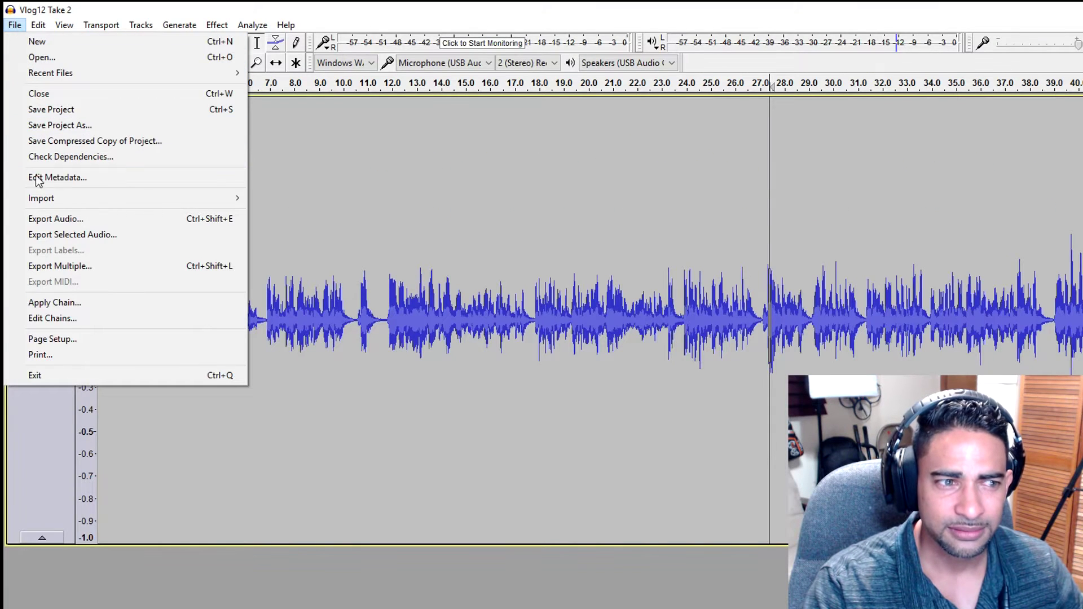
Step: Export as Vlog12 Take 2.wav in VoVlog1, replacing the original, then minimize Audacity
{"action": "left_click", "coordinate": [53, 219]}
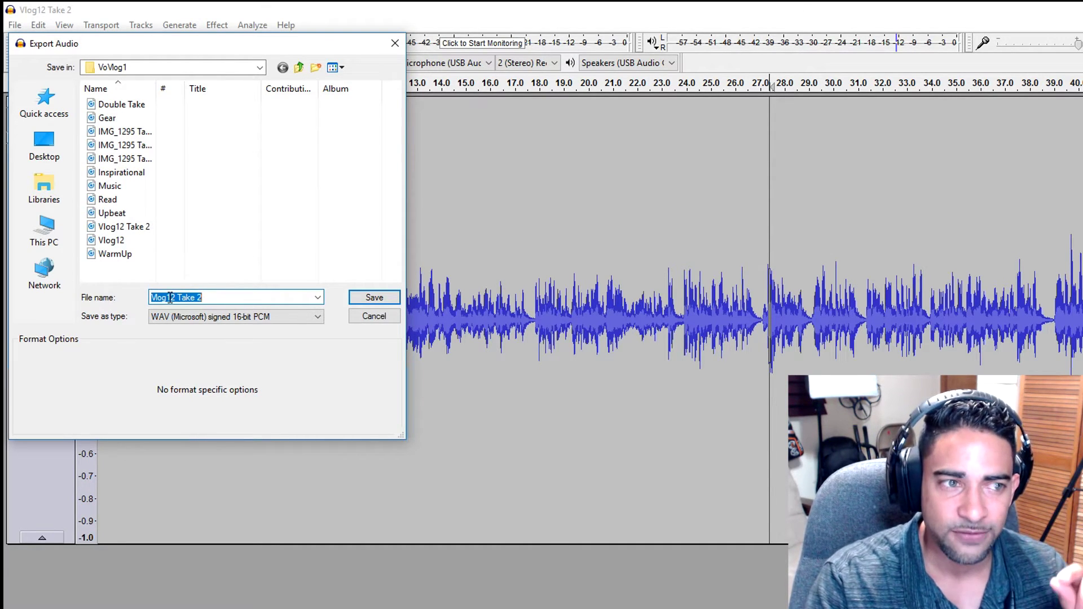
{"action": "left_click", "coordinate": [122, 229]}
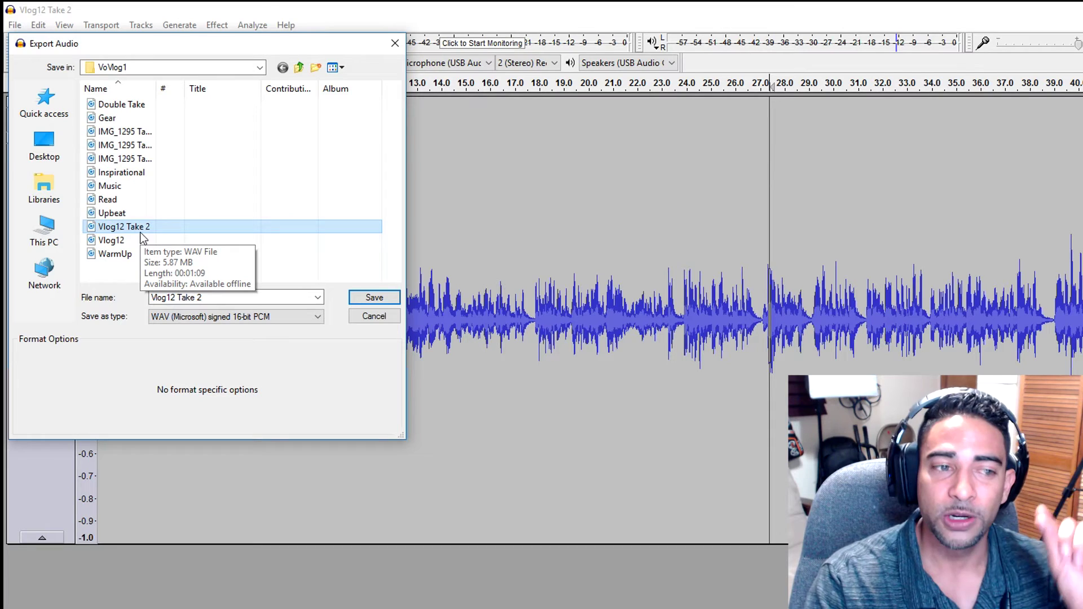
{"action": "left_click", "coordinate": [375, 302]}
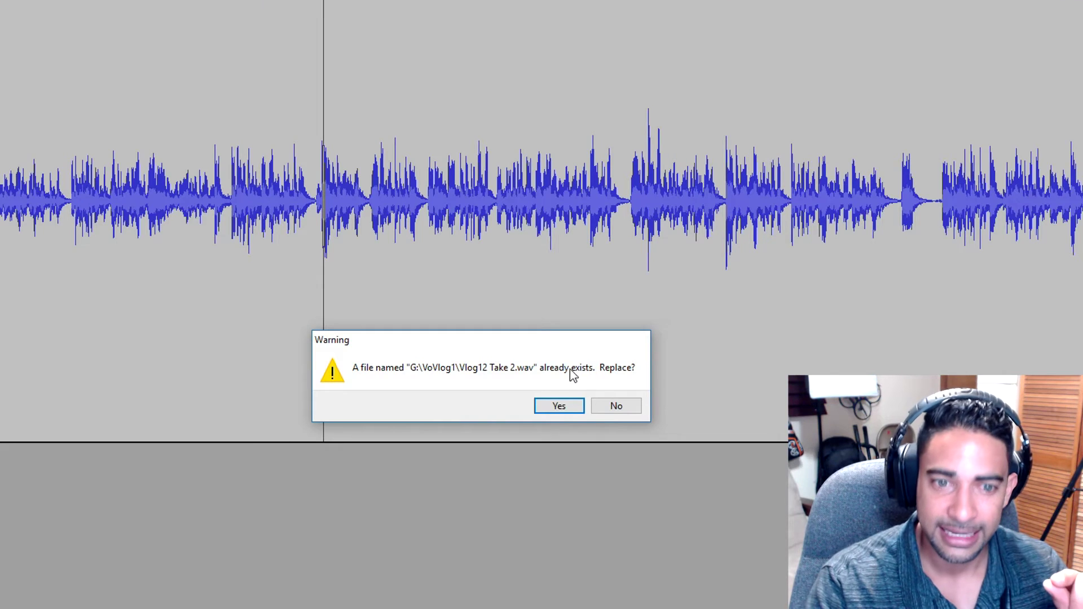
{"action": "left_click", "coordinate": [560, 406]}
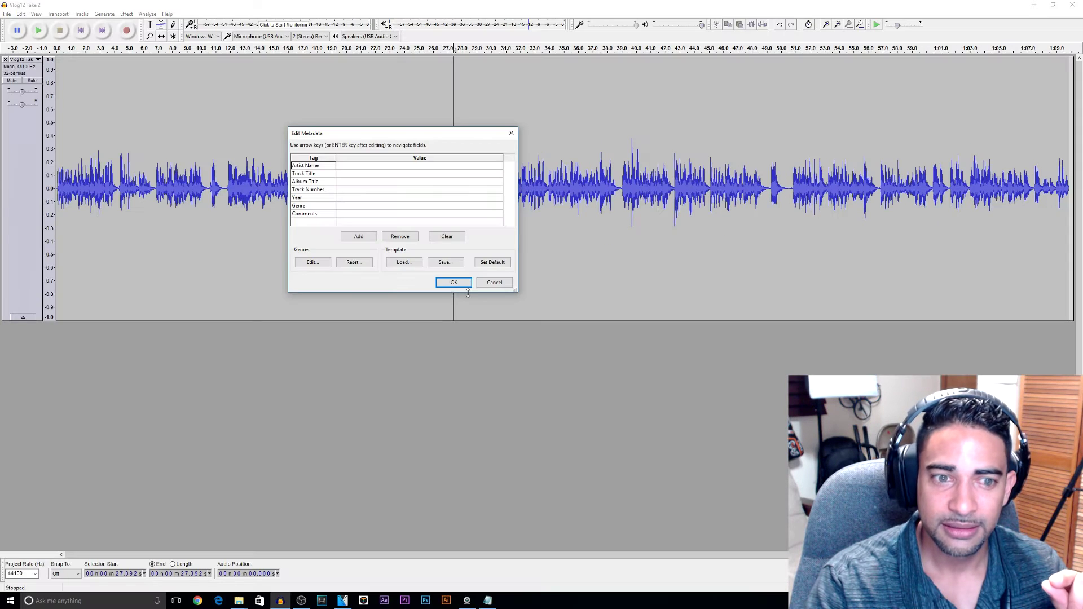
{"action": "left_click", "coordinate": [454, 281]}
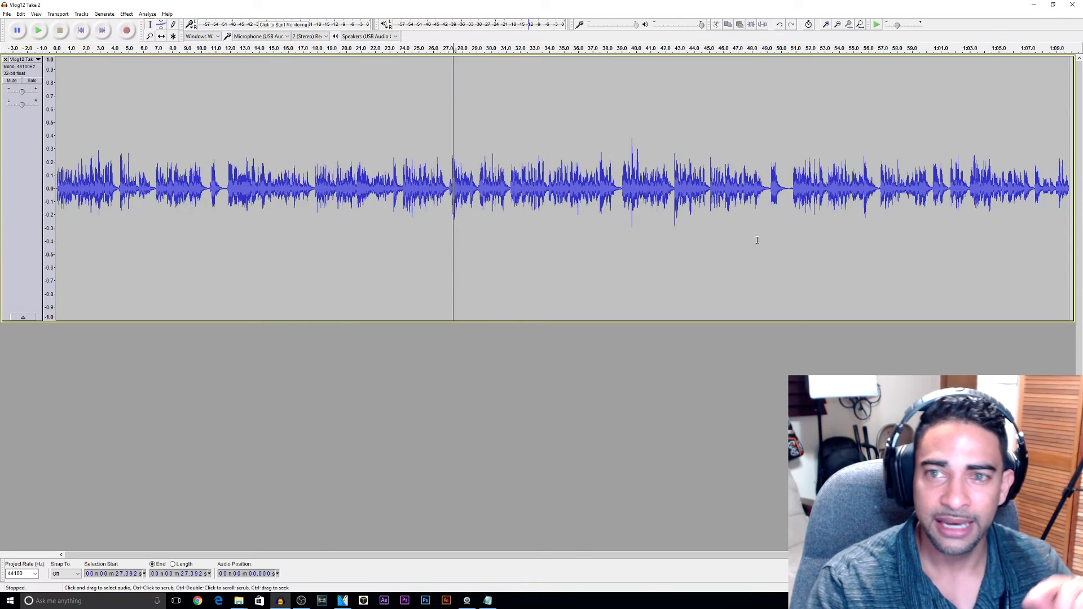
{"action": "left_click", "coordinate": [1035, 5]}
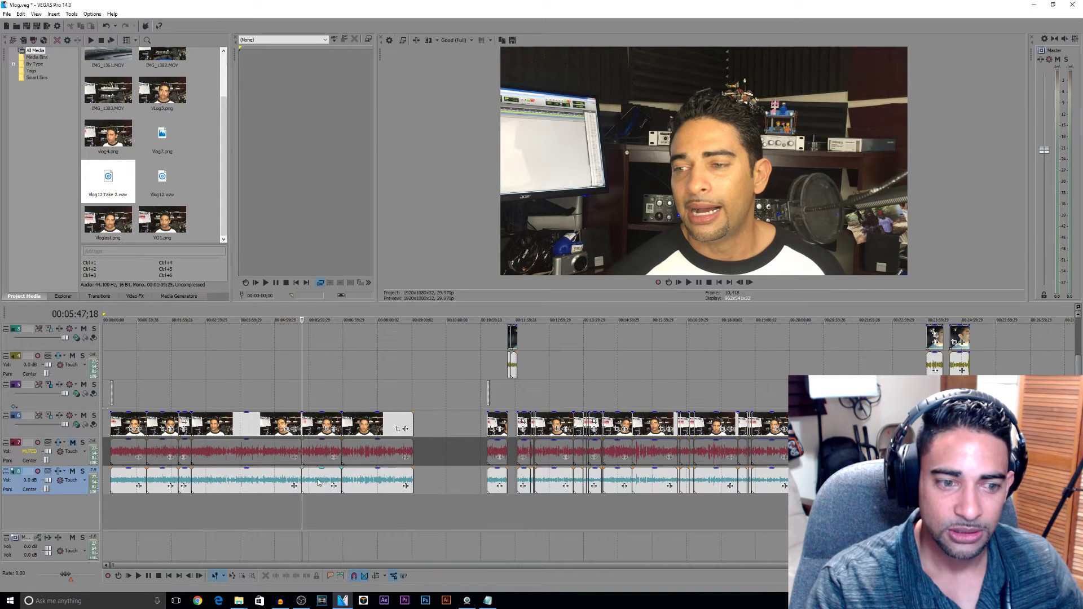
Step: Play the timeline to hear the replaced audio, then select the next voice clip near 00:07:40
{"action": "key", "text": "space"}
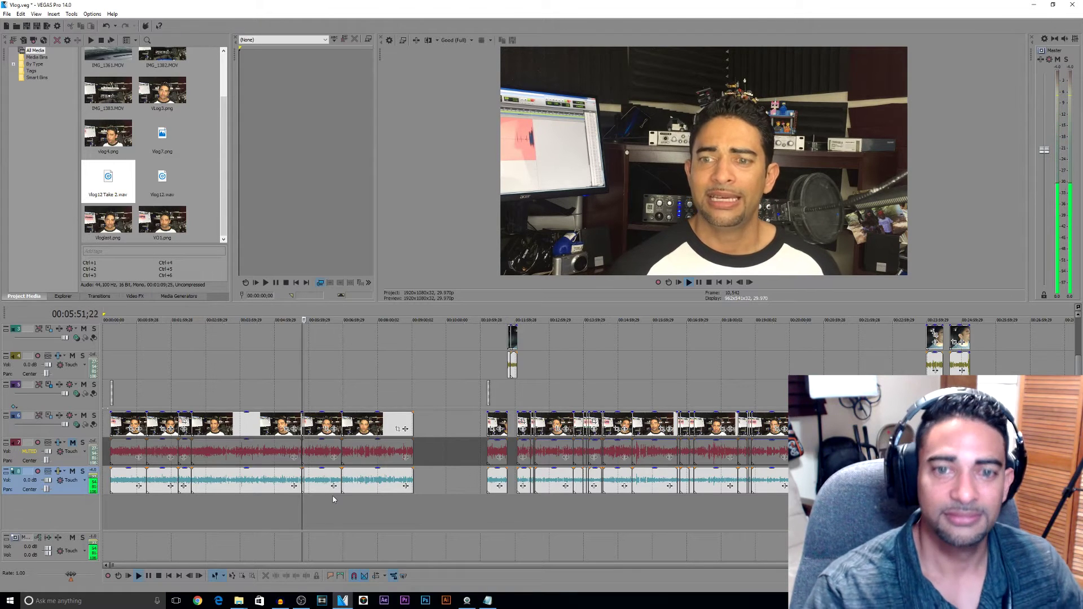
{"action": "key", "text": "space"}
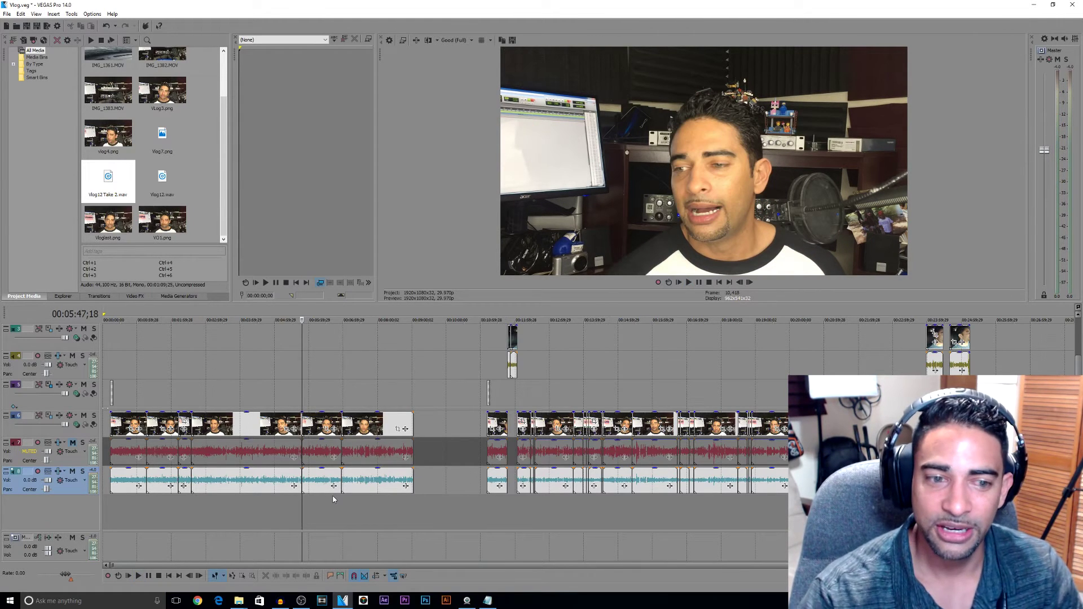
{"action": "left_click", "coordinate": [367, 481]}
{"action": "key", "text": "space"}
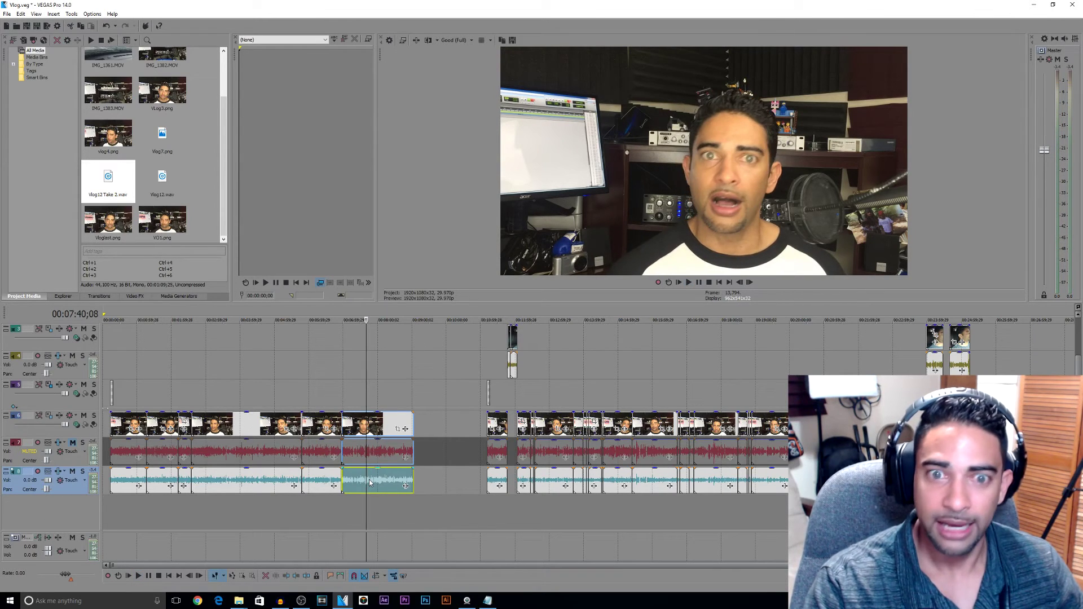
Step: Send a copy of the next voice clip to Audacity with Open Copy in Audio Editor
{"action": "right_click", "coordinate": [370, 482]}
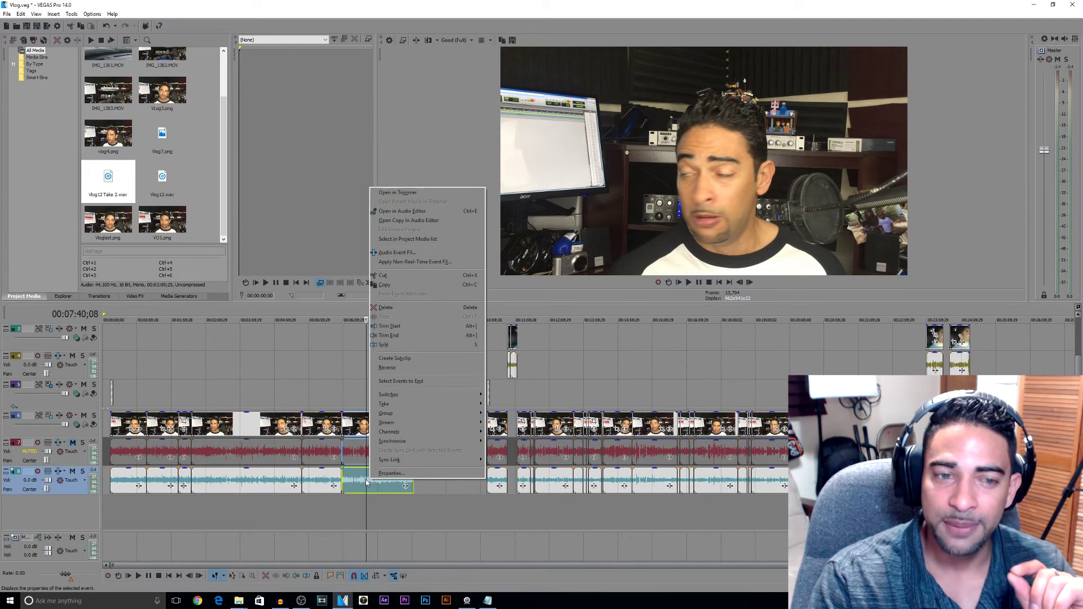
{"action": "left_click", "coordinate": [396, 212]}
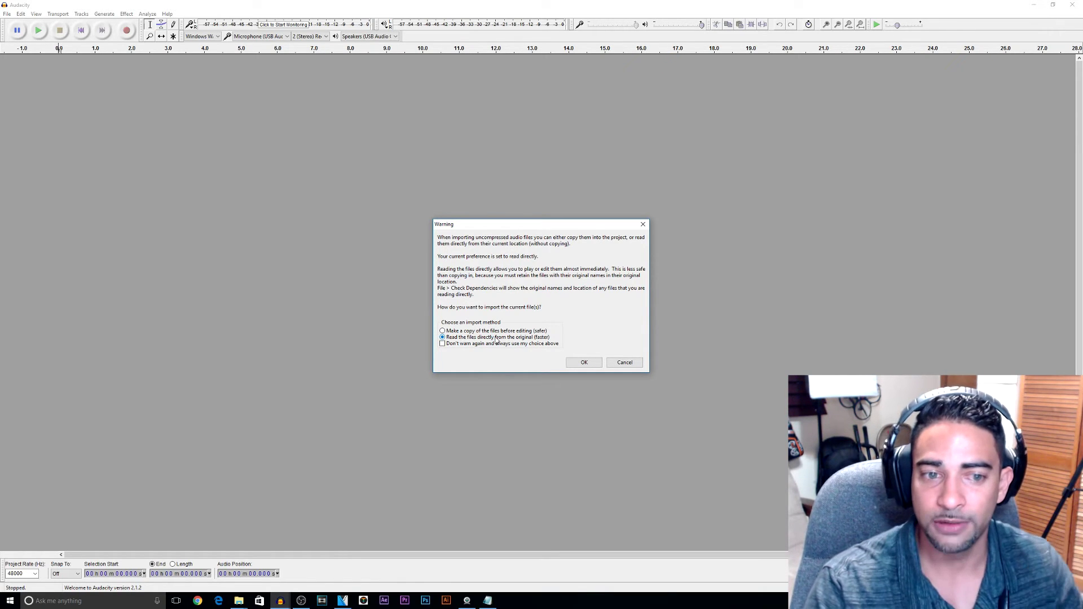
Step: Import the file by reading it directly, enlarge the Vlog12 track, and play from about 10:25
{"action": "left_click", "coordinate": [584, 364]}
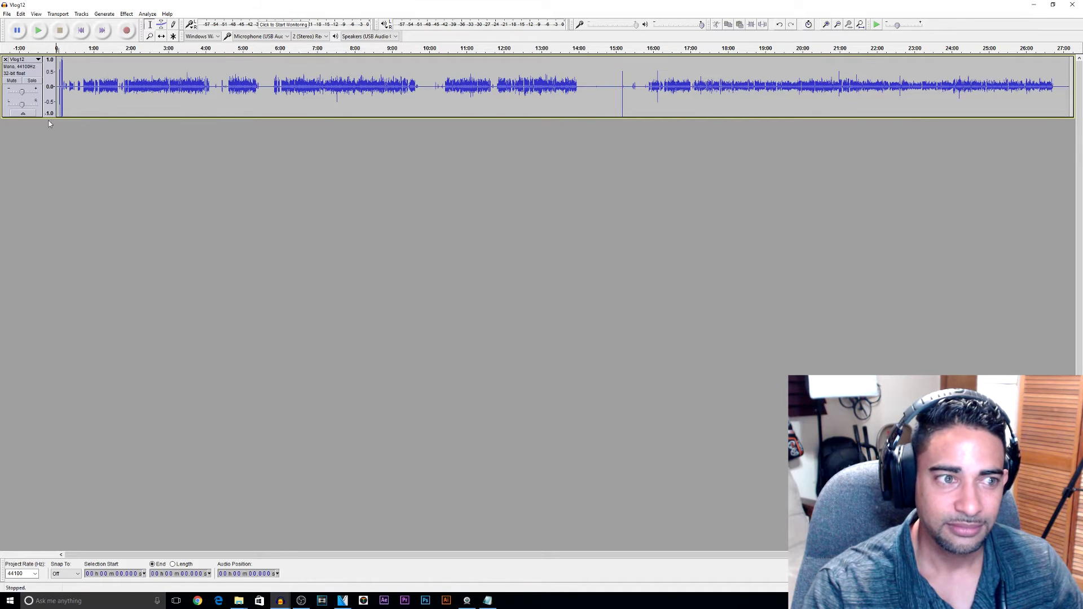
{"action": "left_click_drag", "start_coordinate": [42, 119], "coordinate": [43, 233]}
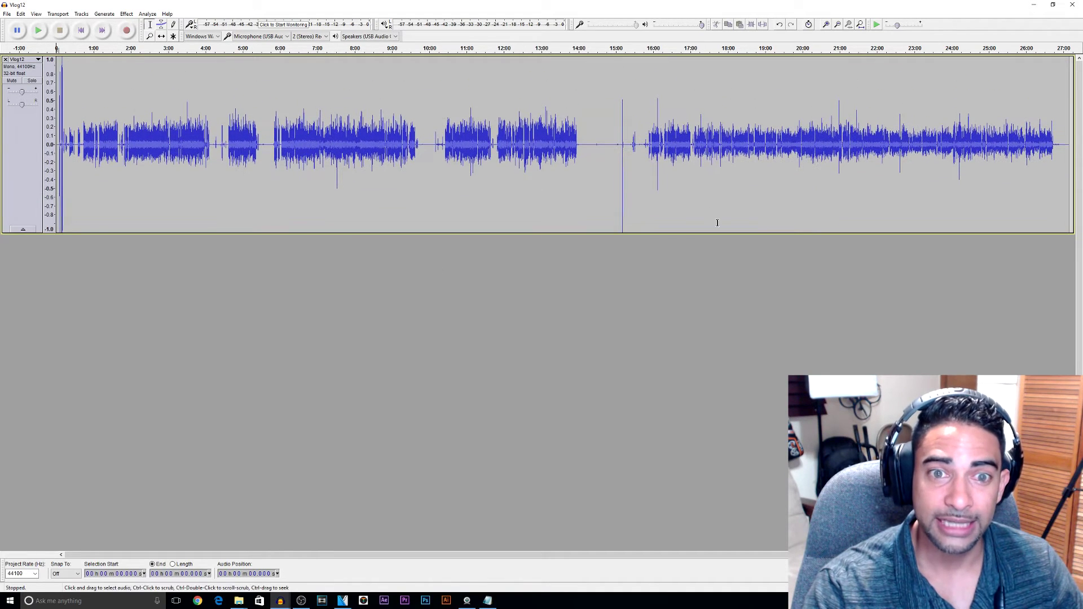
{"action": "left_click", "coordinate": [446, 145]}
{"action": "key", "text": "space"}
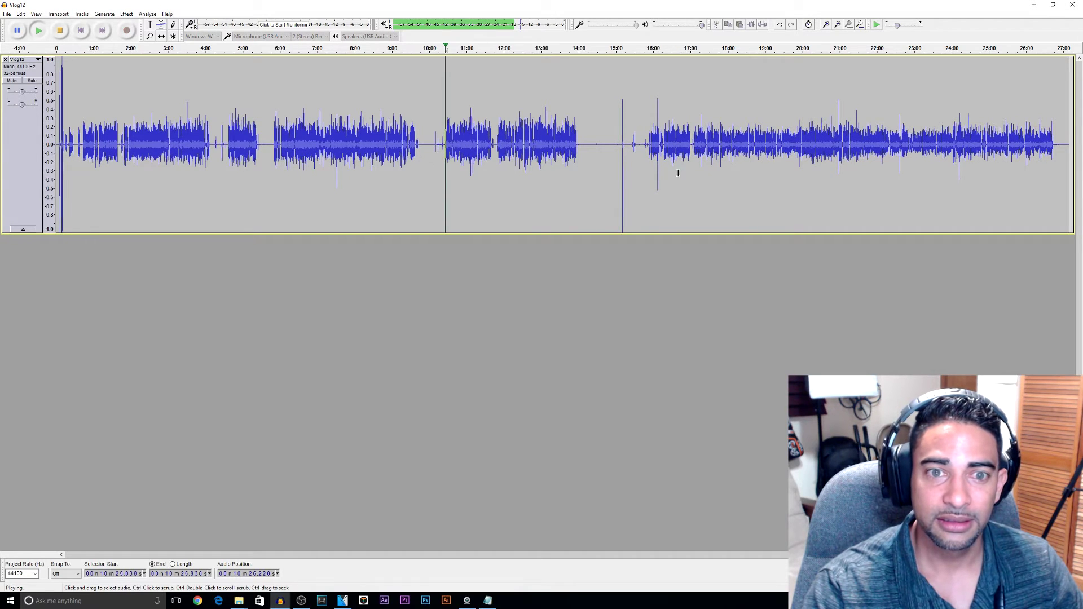
Step: Audition passages at about 15:12, 19:13 and 21:29, then select the whole track
{"action": "left_click", "coordinate": [624, 145]}
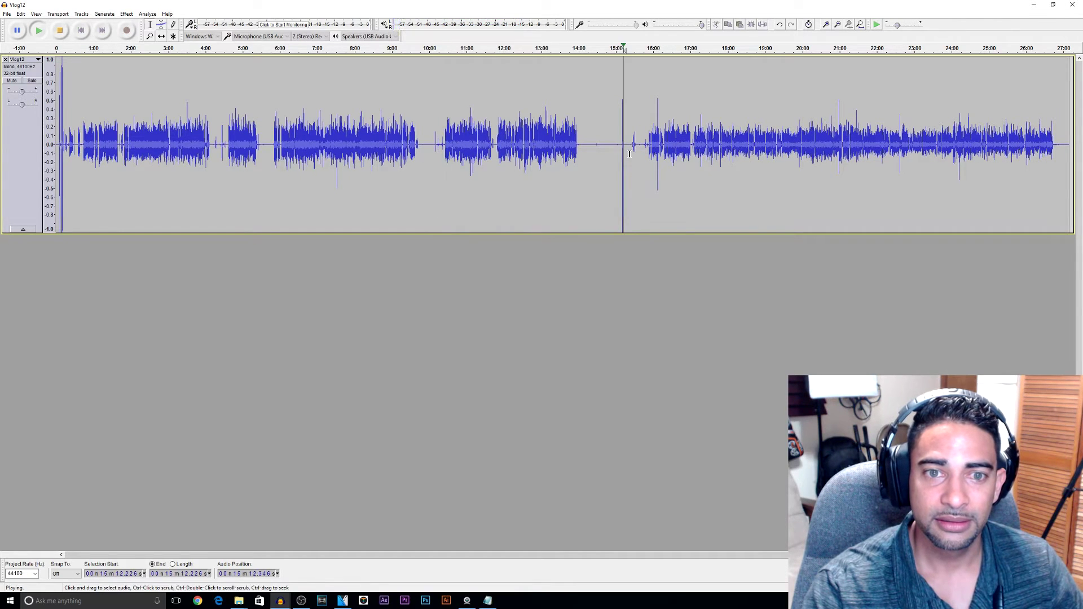
{"action": "left_click", "coordinate": [774, 142]}
{"action": "key", "text": "space"}
{"action": "left_click", "coordinate": [857, 169]}
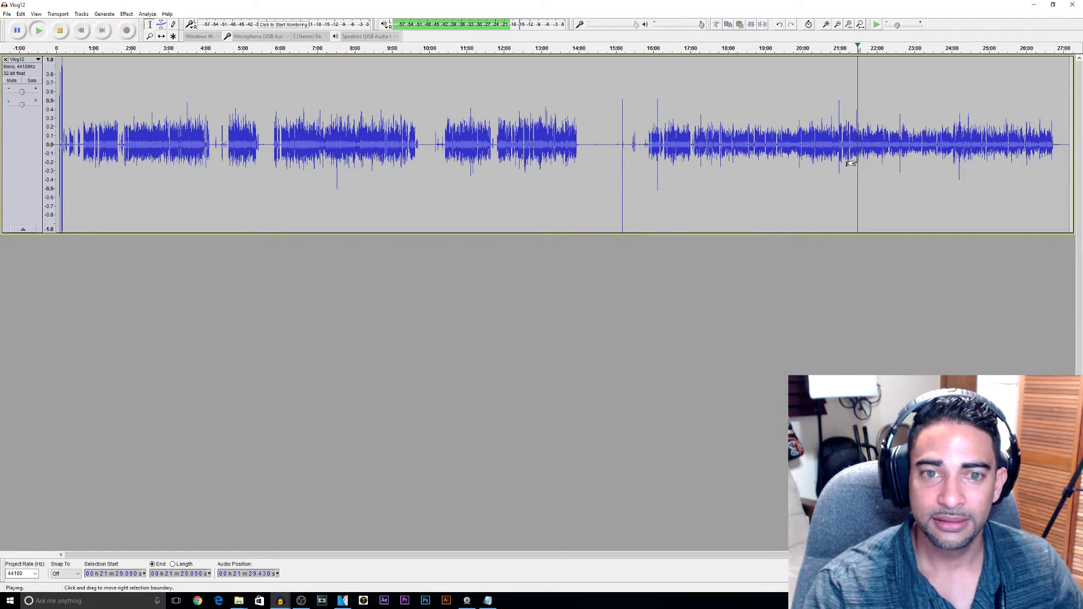
{"action": "key", "text": "ctrl+a"}
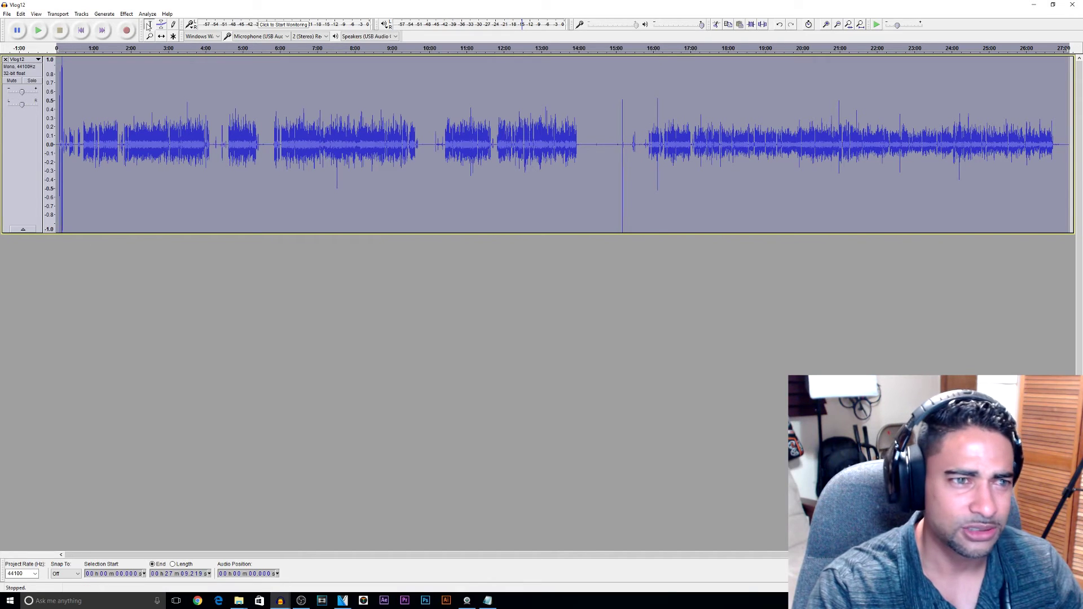
Step: Preview and apply Echo with 1-second delay time and 0.5 decay factor to the whole track
{"action": "left_click", "coordinate": [126, 14]}
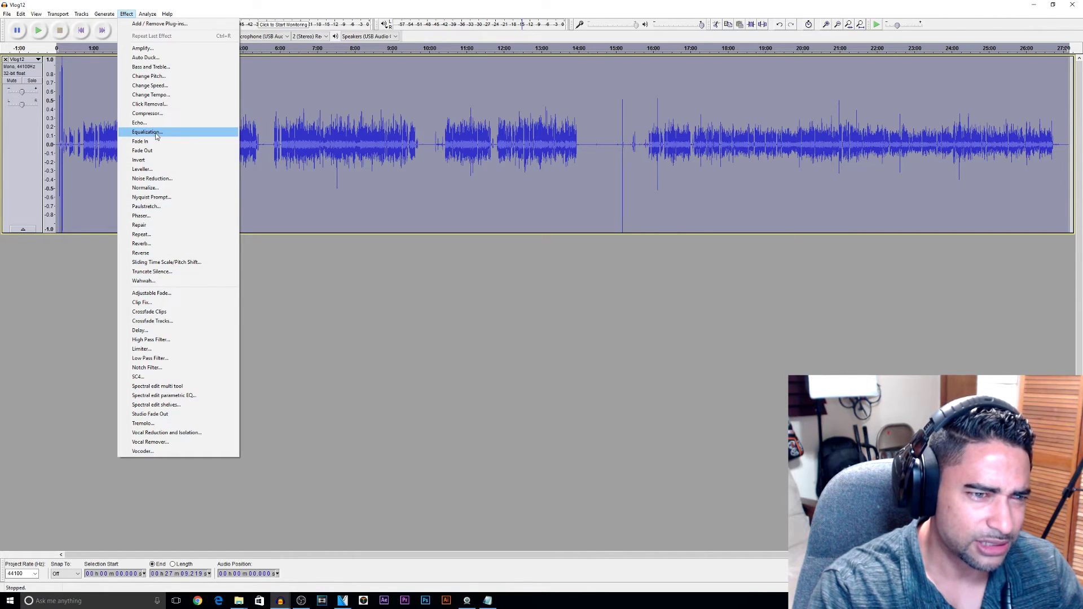
{"action": "left_click", "coordinate": [140, 123]}
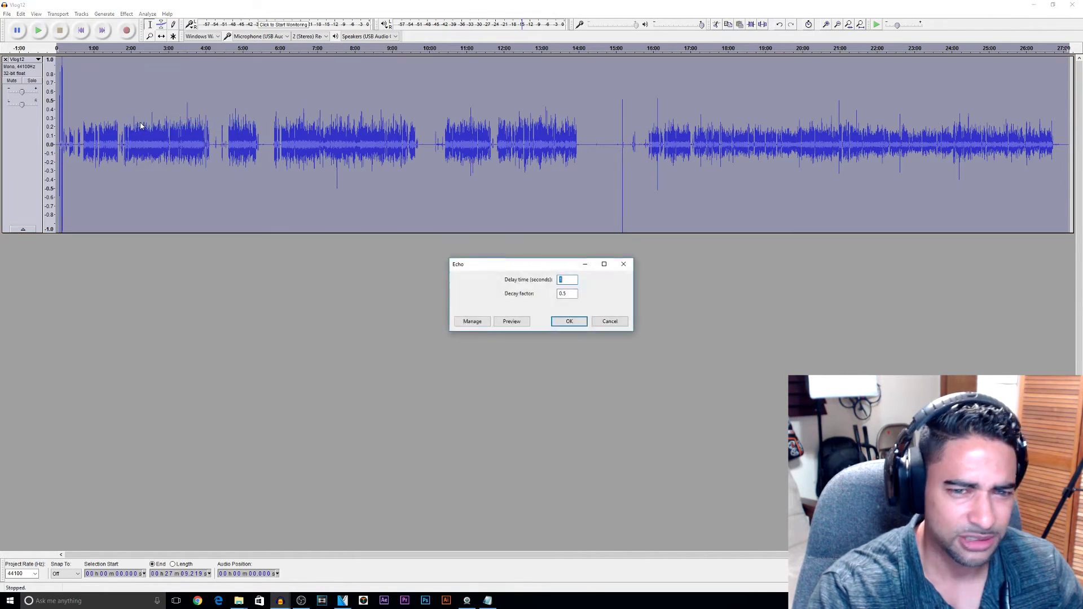
{"action": "left_click", "coordinate": [502, 322]}
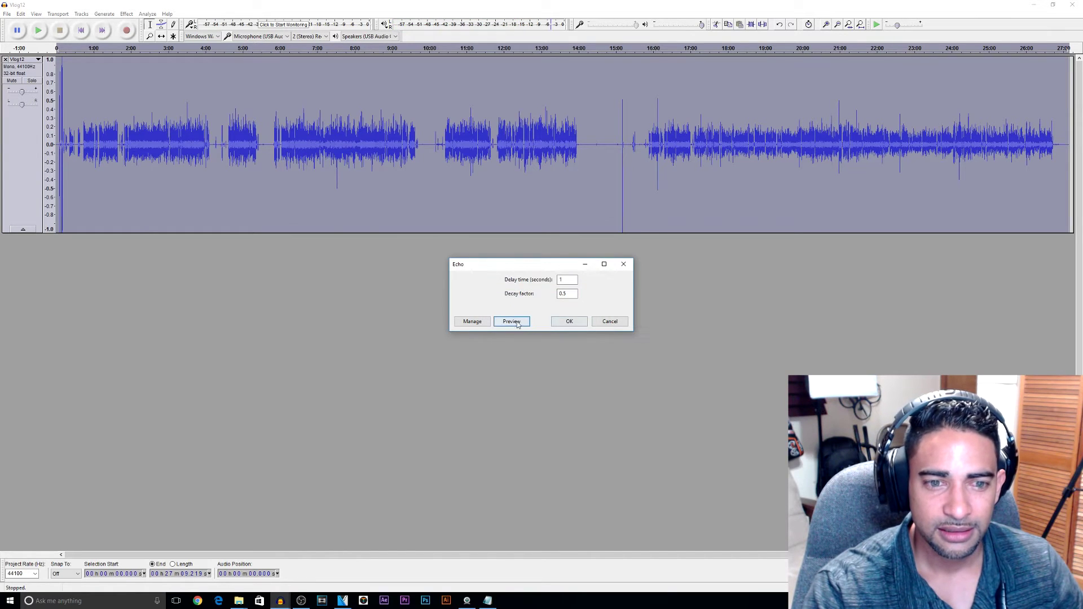
{"action": "left_click", "coordinate": [566, 321]}
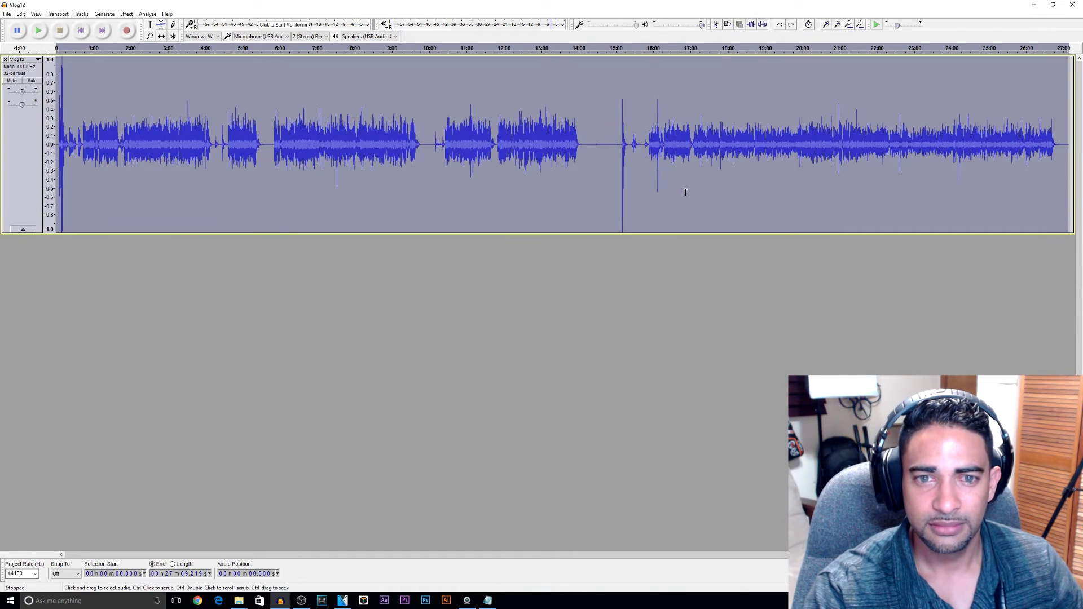
{"action": "left_click", "coordinate": [693, 161]}
{"action": "key", "text": "space"}
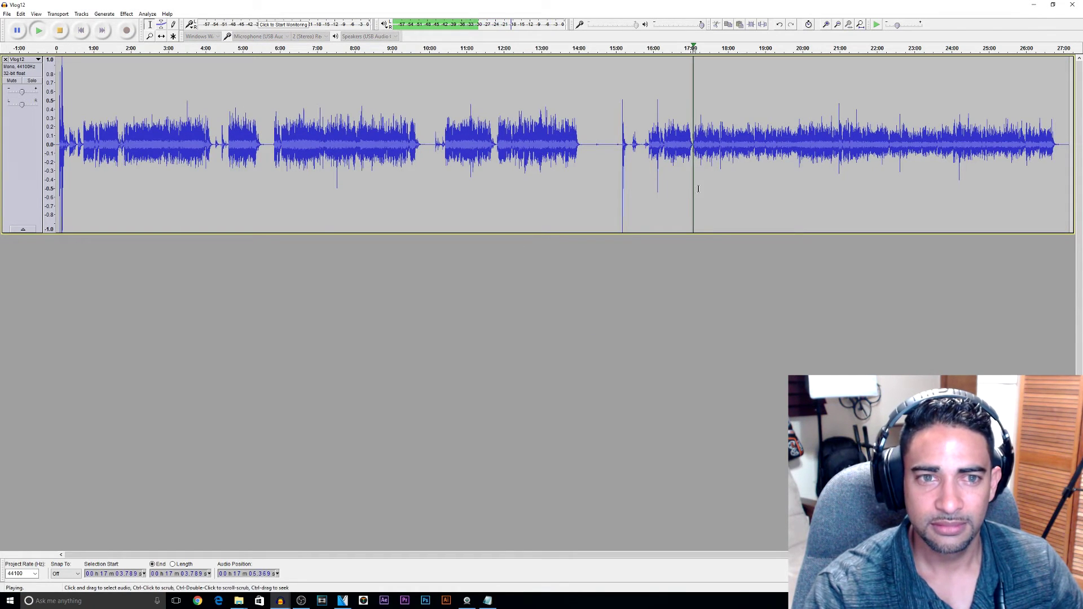
{"action": "left_click", "coordinate": [712, 155]}
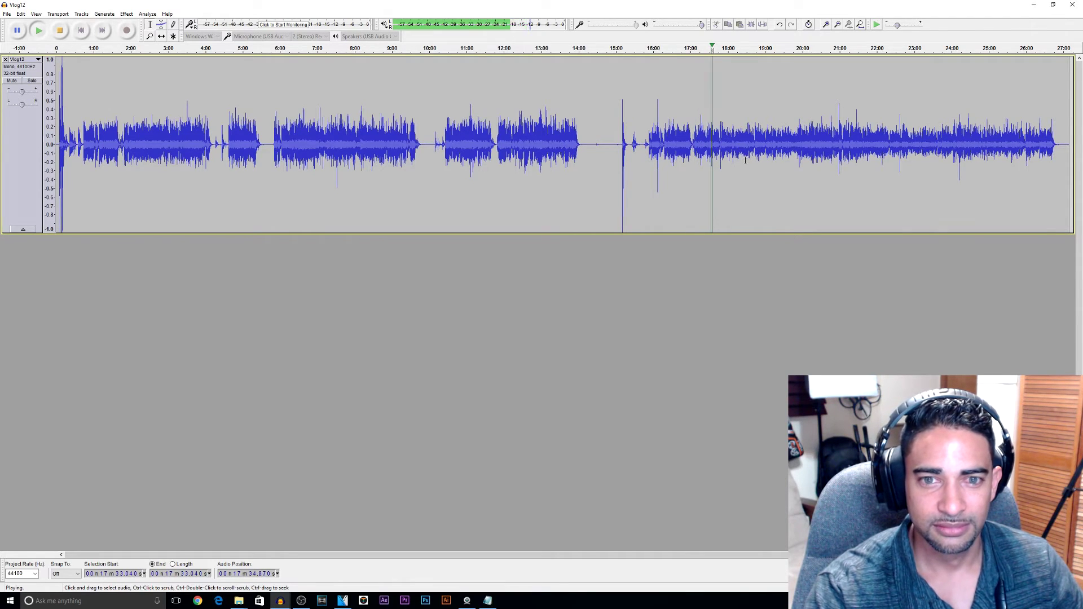
{"action": "key", "text": "space"}
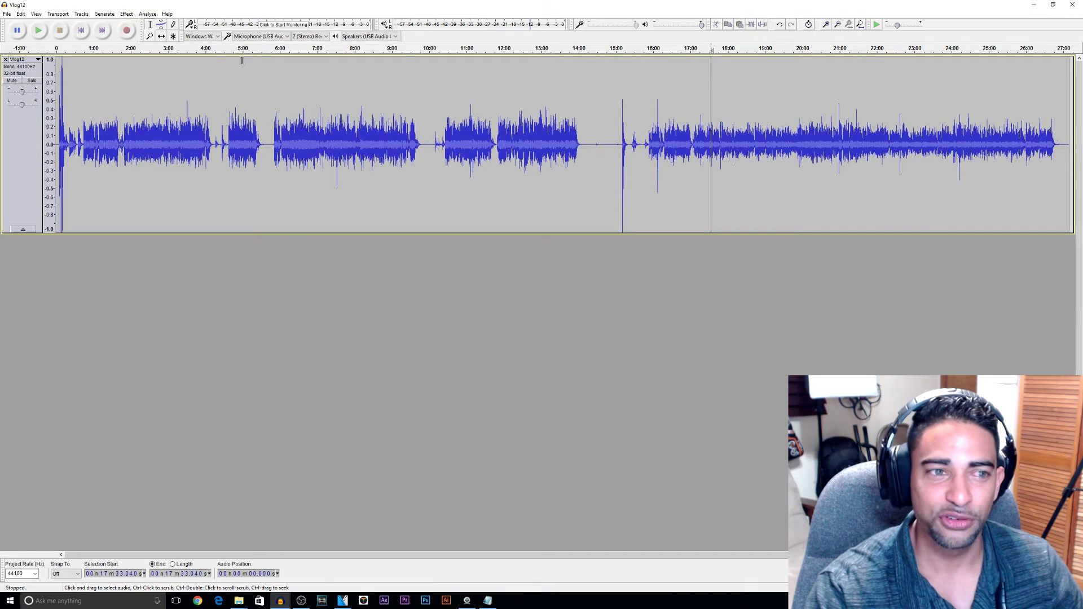
Step: Export the echoed audio as WAV under the name Vlog12, overwriting the existing Vlog12.wav, then minimise Audacity
{"action": "left_click", "coordinate": [7, 14]}
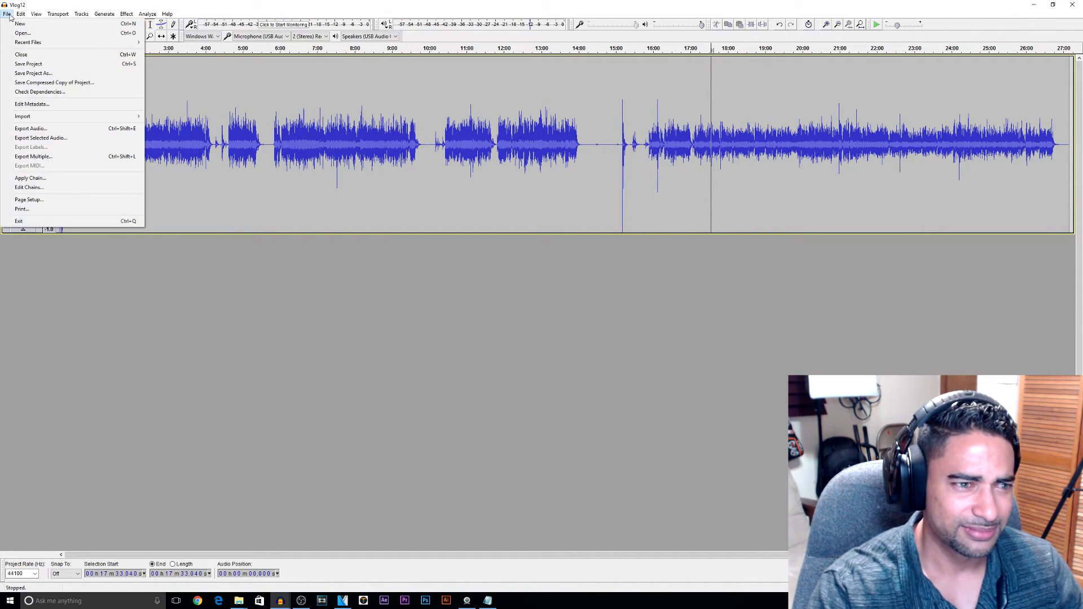
{"action": "left_click", "coordinate": [43, 134]}
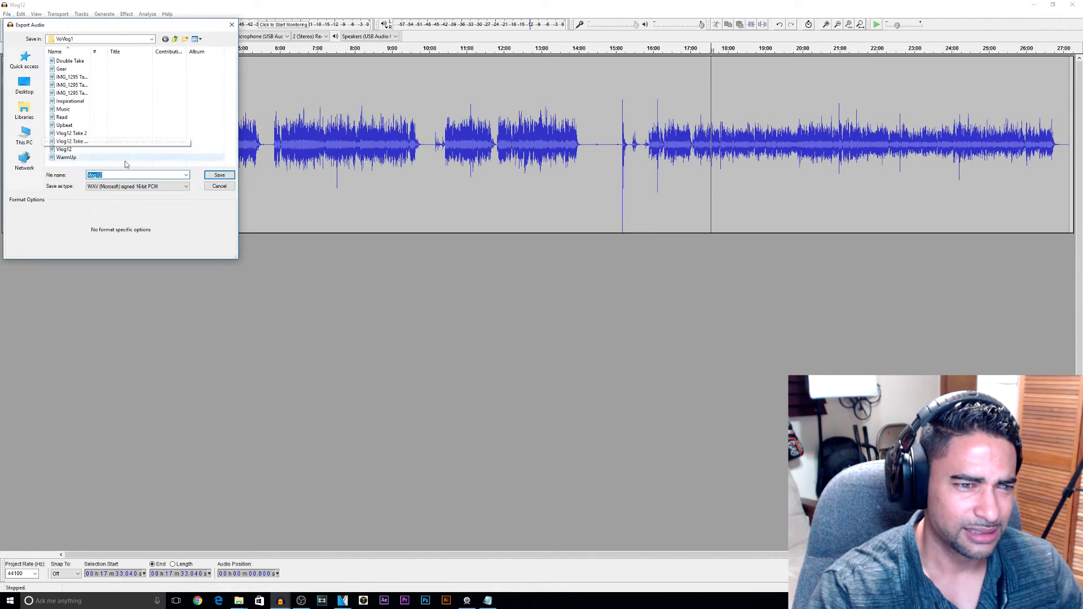
{"action": "left_click", "coordinate": [217, 176]}
{"action": "left_click", "coordinate": [576, 301]}
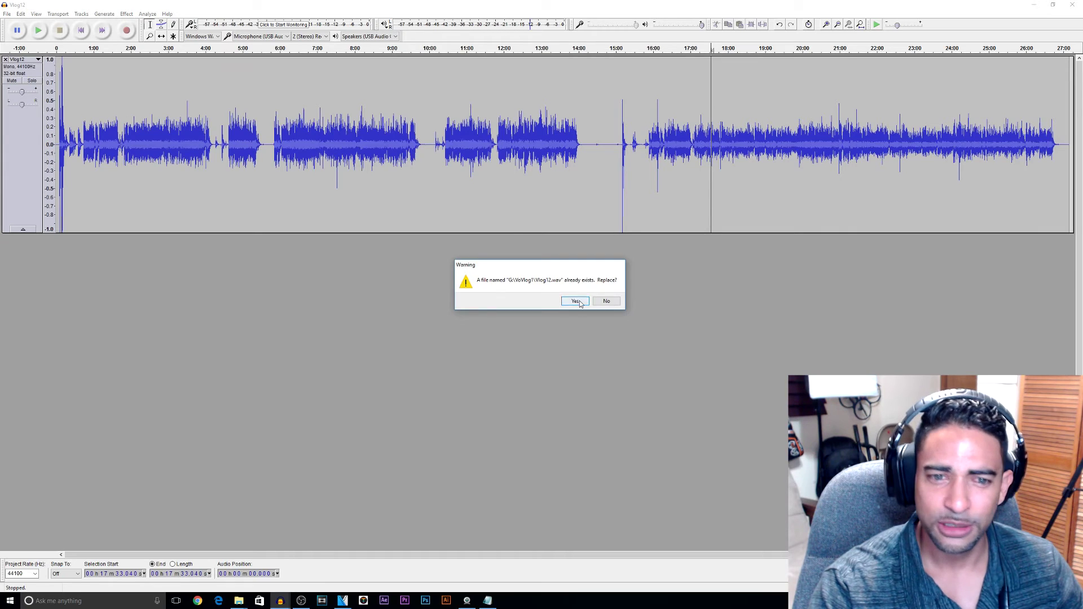
{"action": "left_click", "coordinate": [453, 282]}
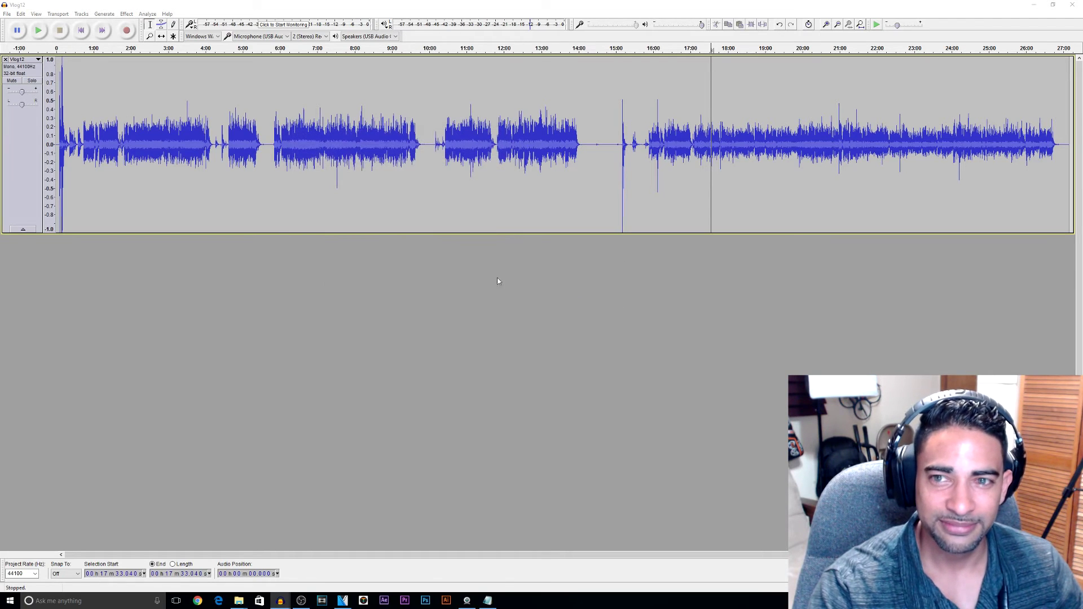
{"action": "left_click", "coordinate": [1034, 5]}
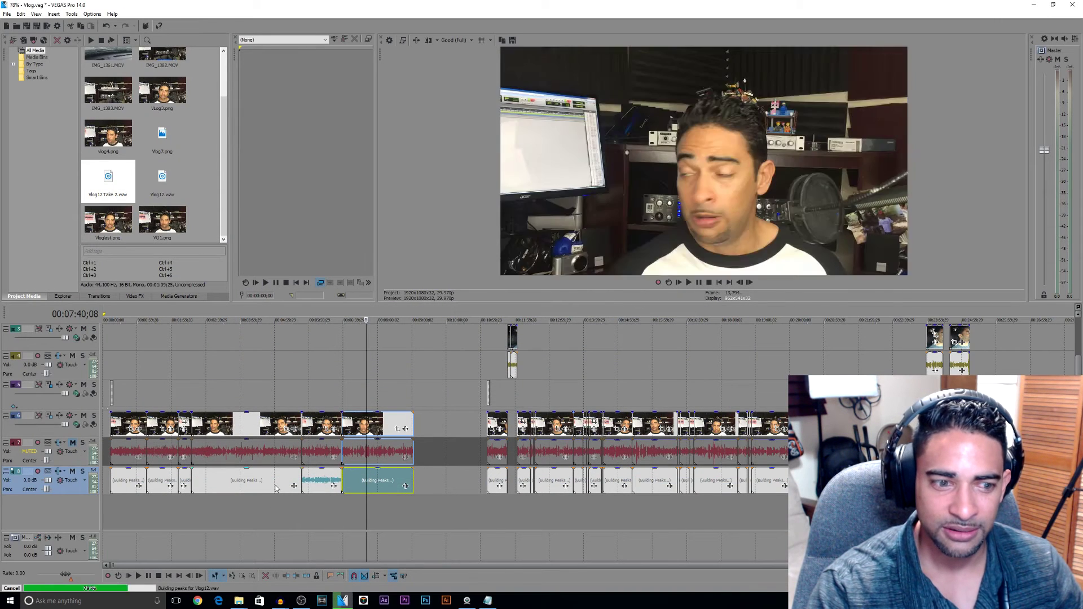
Step: Play back the updated voice clips around 3:03, 0:33, 15:51 and 17:35 to hear the echo
{"action": "left_click", "coordinate": [207, 477]}
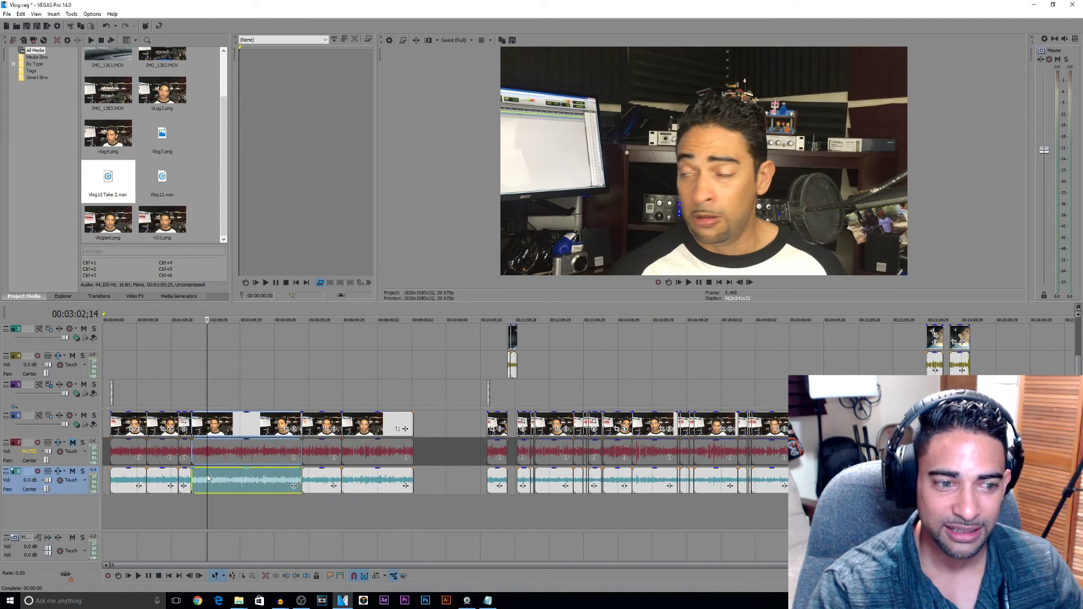
{"action": "key", "text": "space"}
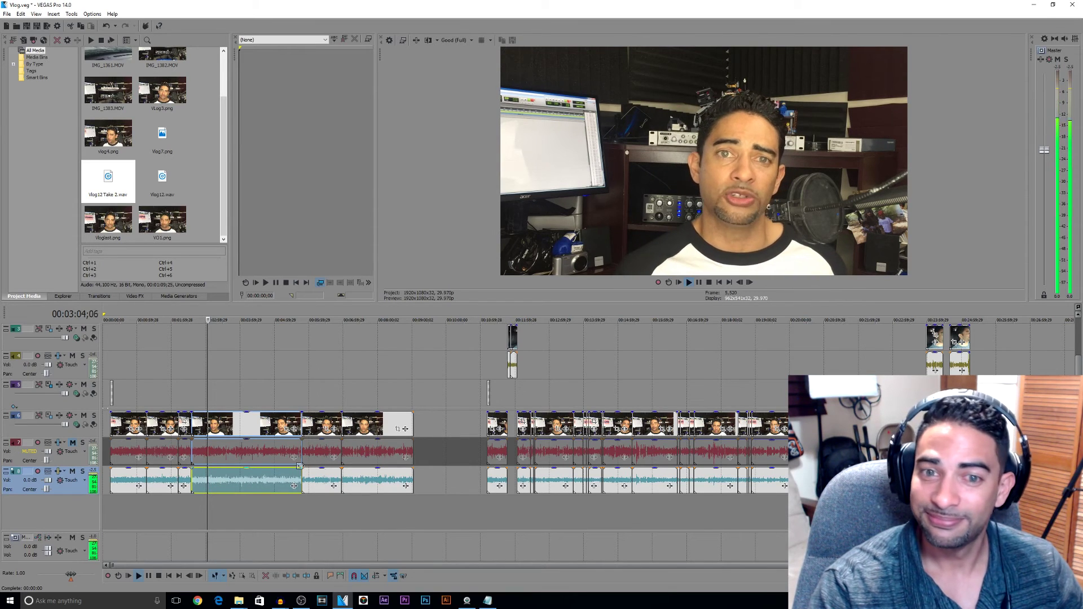
{"action": "key", "text": "space"}
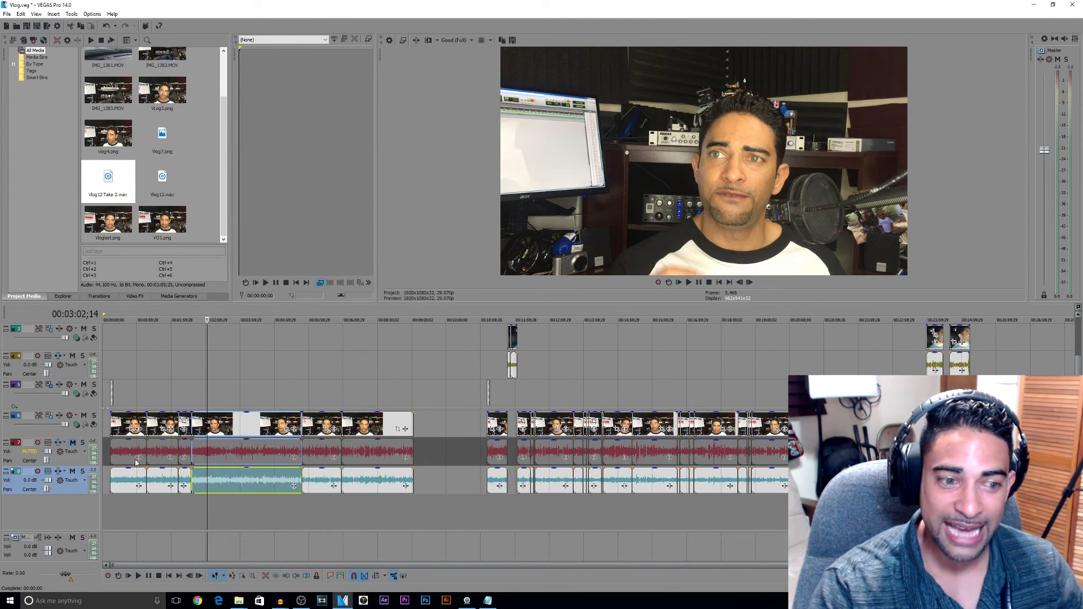
{"action": "left_click", "coordinate": [122, 489]}
{"action": "key", "text": "space"}
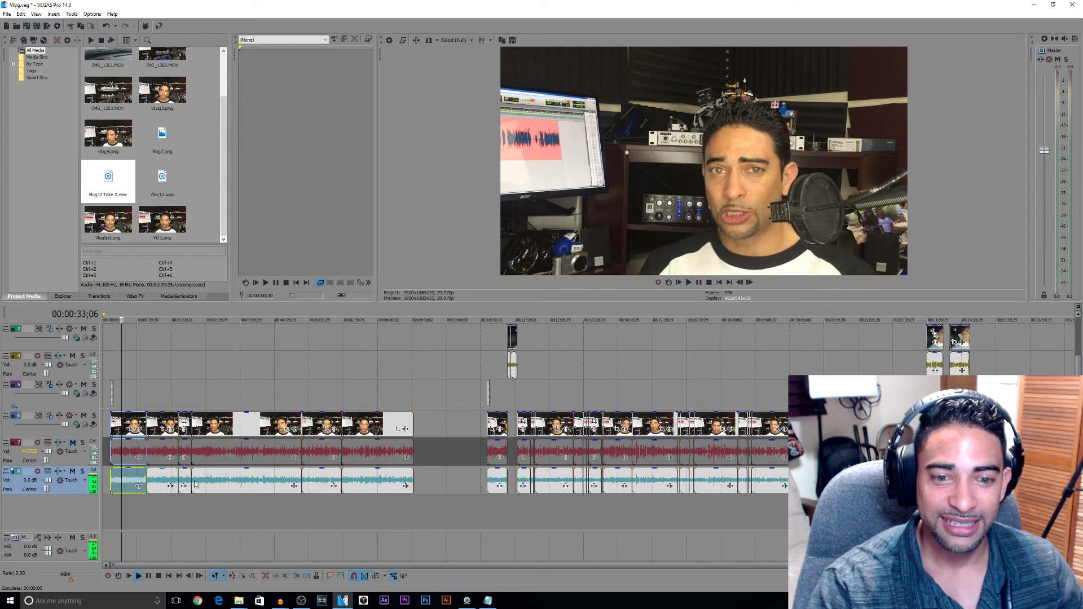
{"action": "left_click", "coordinate": [647, 483]}
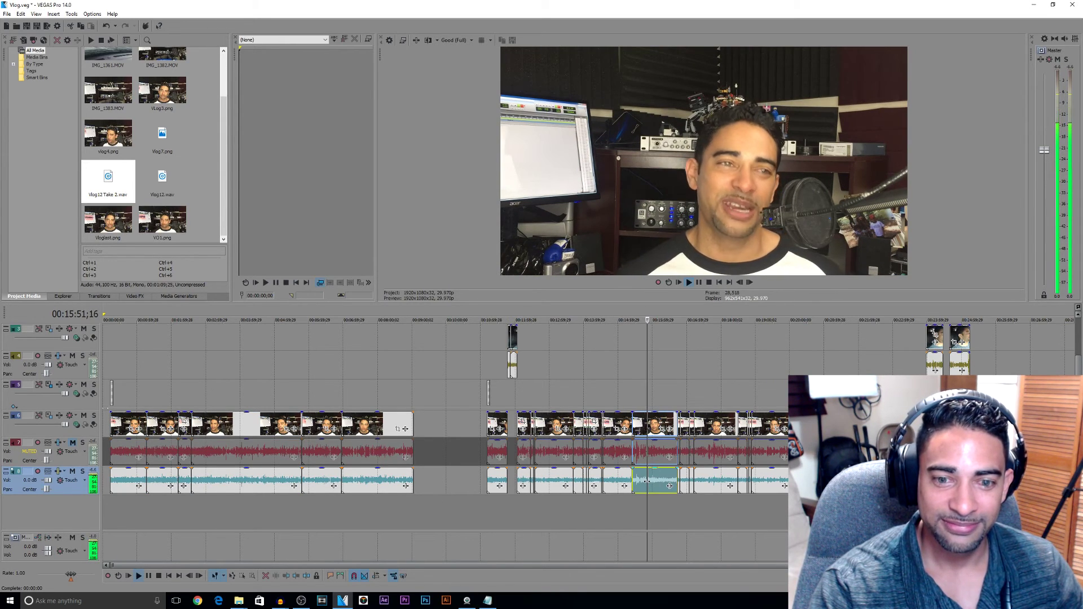
{"action": "left_click", "coordinate": [708, 481]}
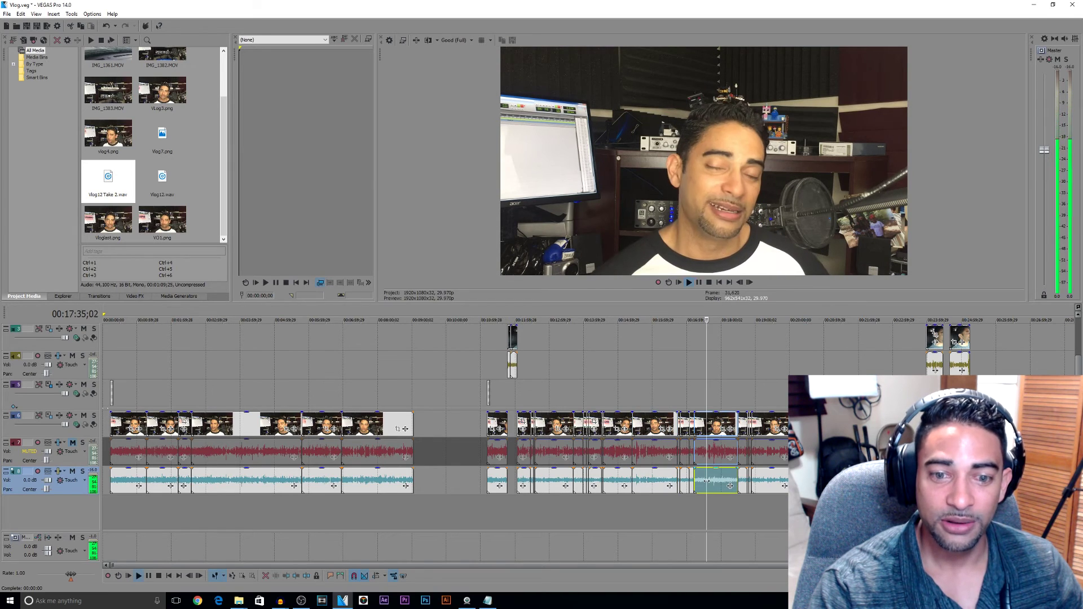
{"action": "key", "text": "space"}
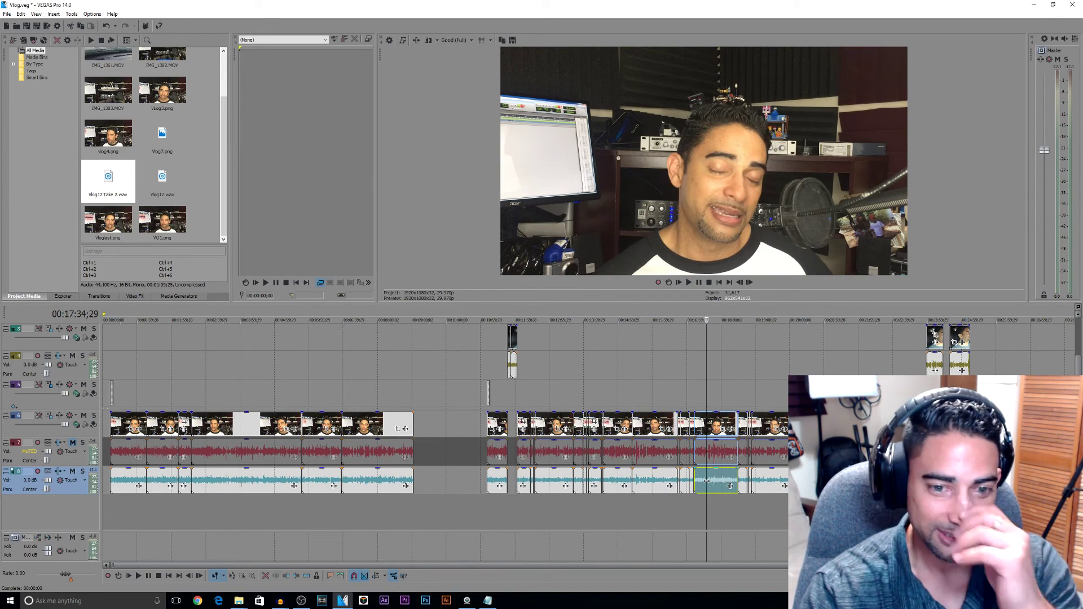